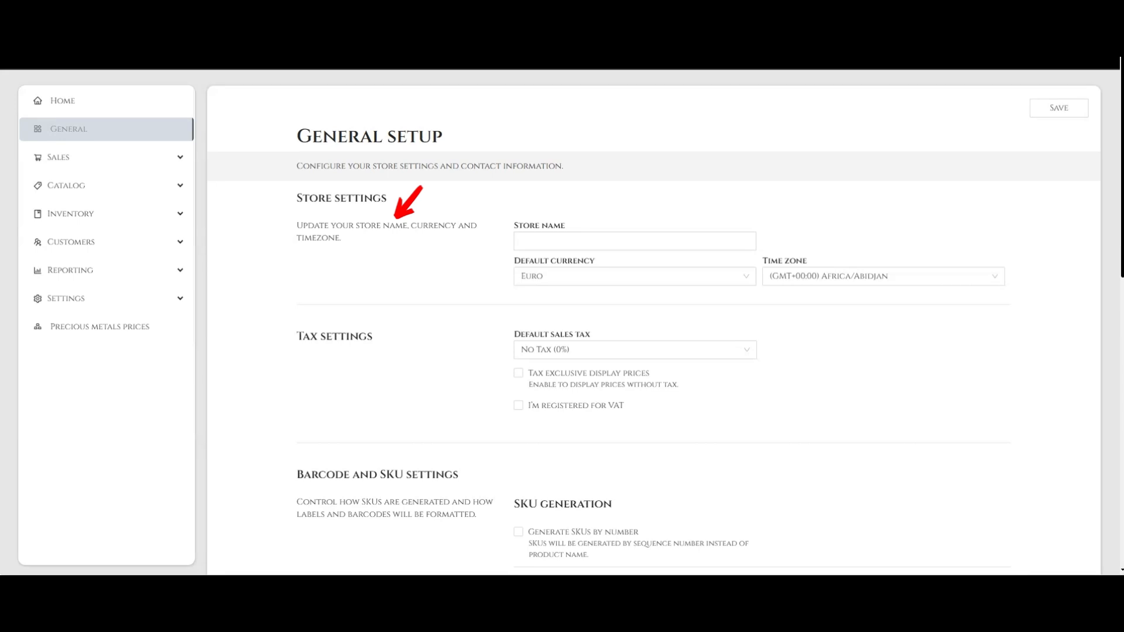
# Step: Name the store 'Best Jewelry Store' and set the default currency to US Dollar
pyautogui.click(634, 241)
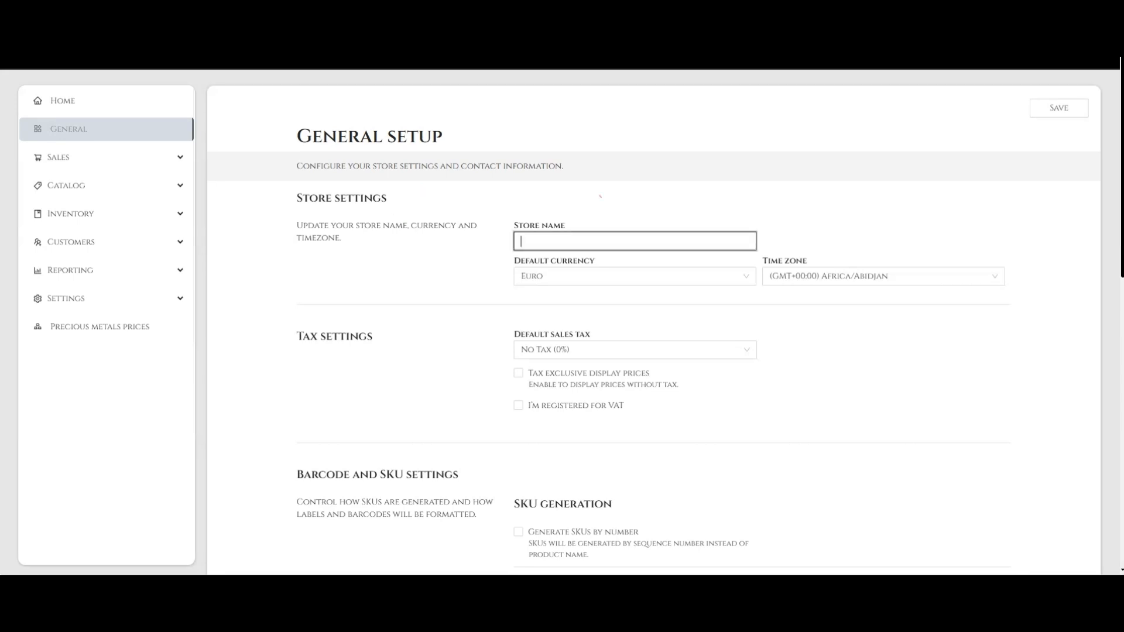
pyautogui.write('Best Jewelry')
pyautogui.write(' Store')
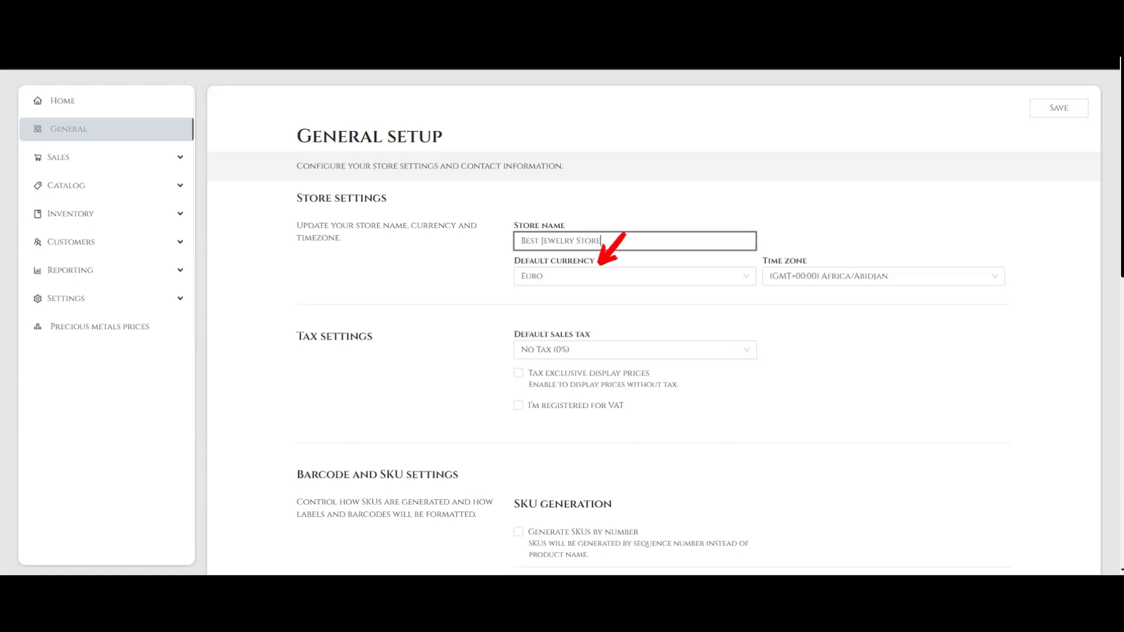
pyautogui.click(635, 276)
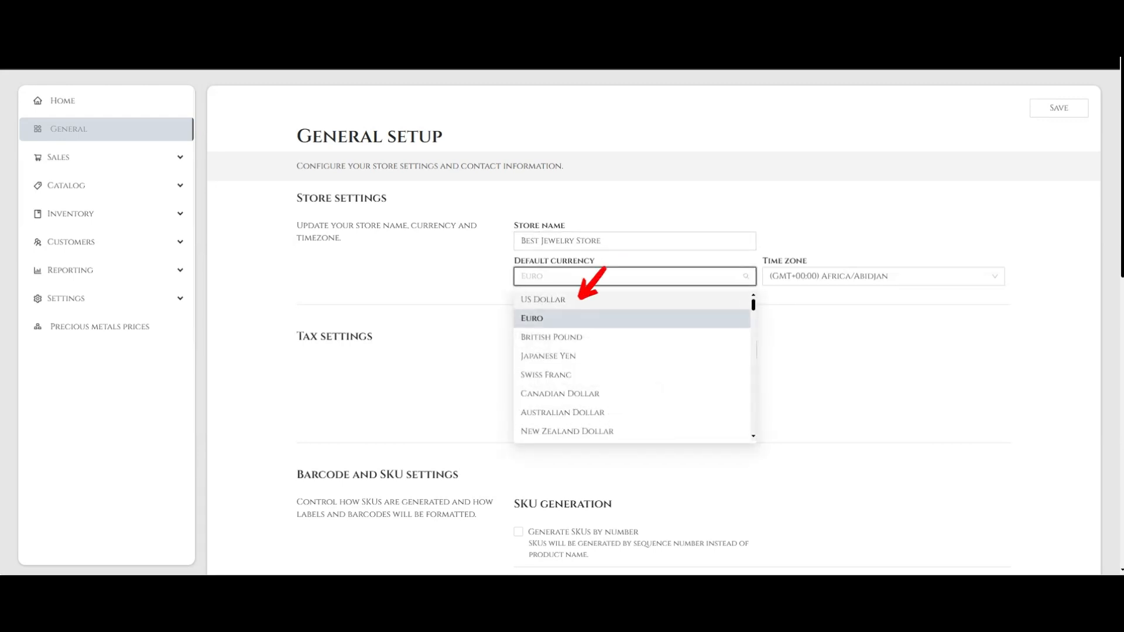
pyautogui.click(579, 300)
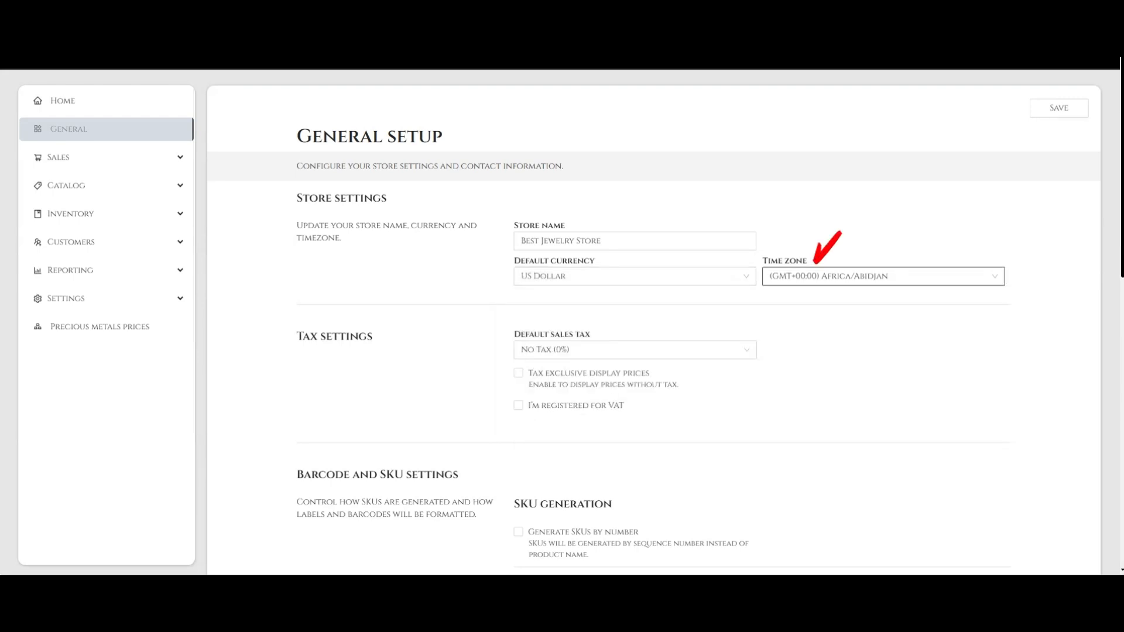
# Step: Set the time zone to America/Los_Angeles by searching 'Los'
pyautogui.click(883, 276)
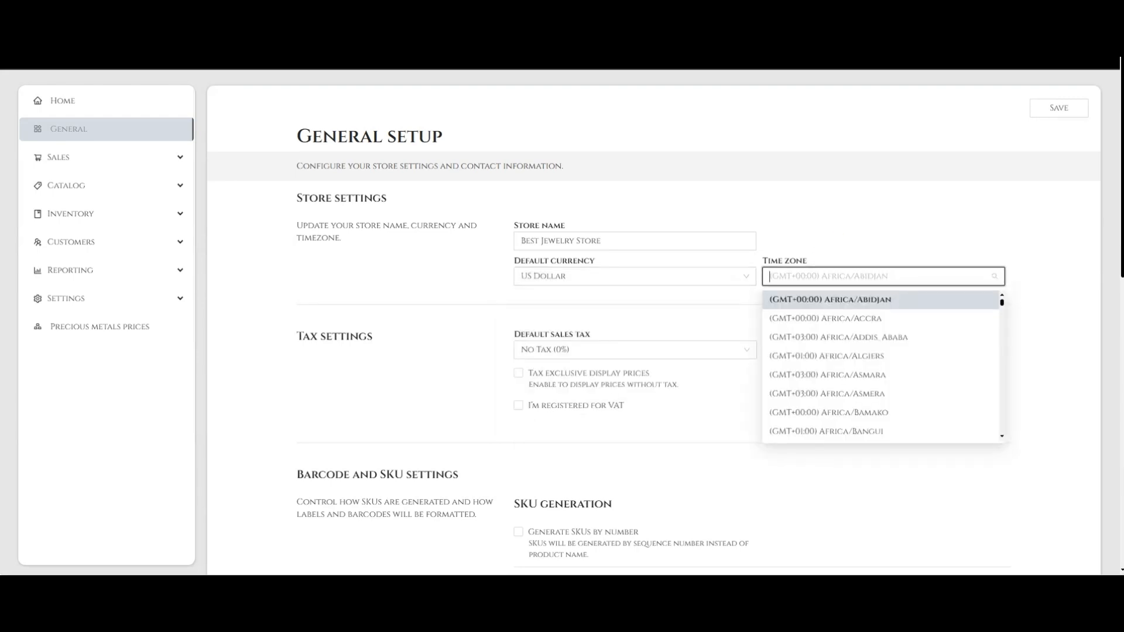
pyautogui.scroll(-8, 948, 337)
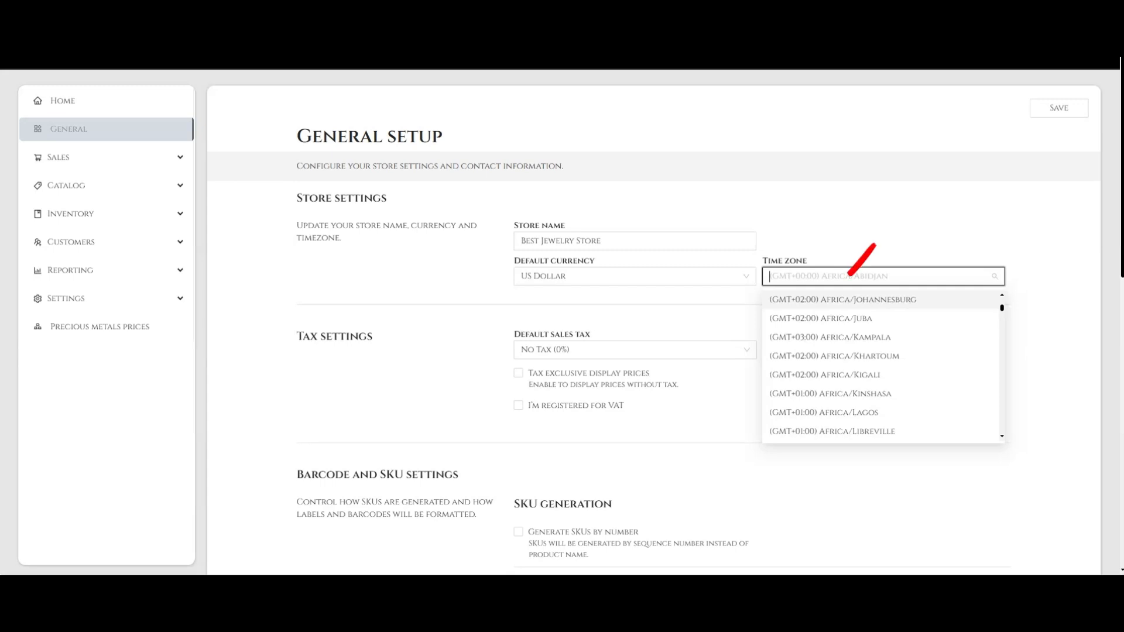
pyautogui.write('Los')
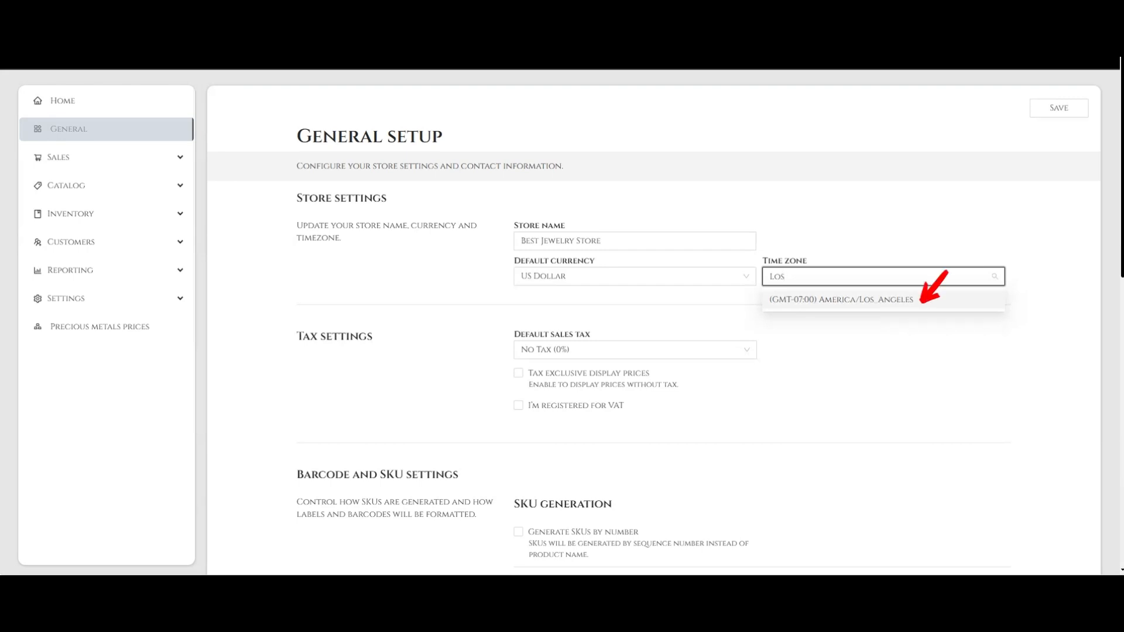
pyautogui.click(917, 299)
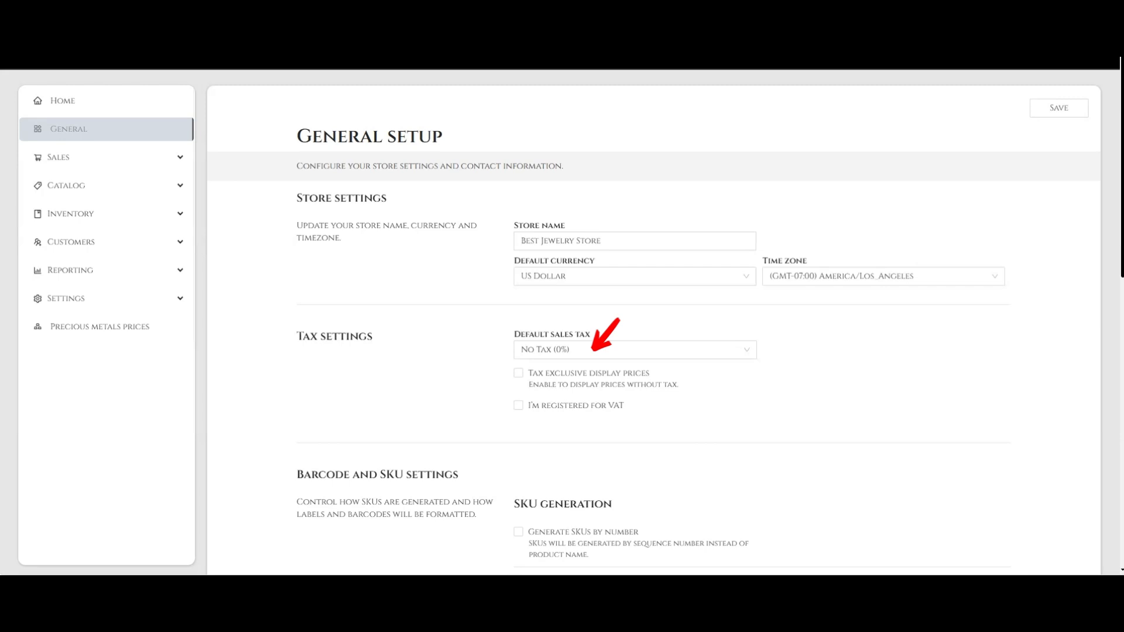
# Step: Make VAT (9.5%) the default tax, show tax-exclusive prices, register for VAT and enter the store's VAT number
pyautogui.click(592, 351)
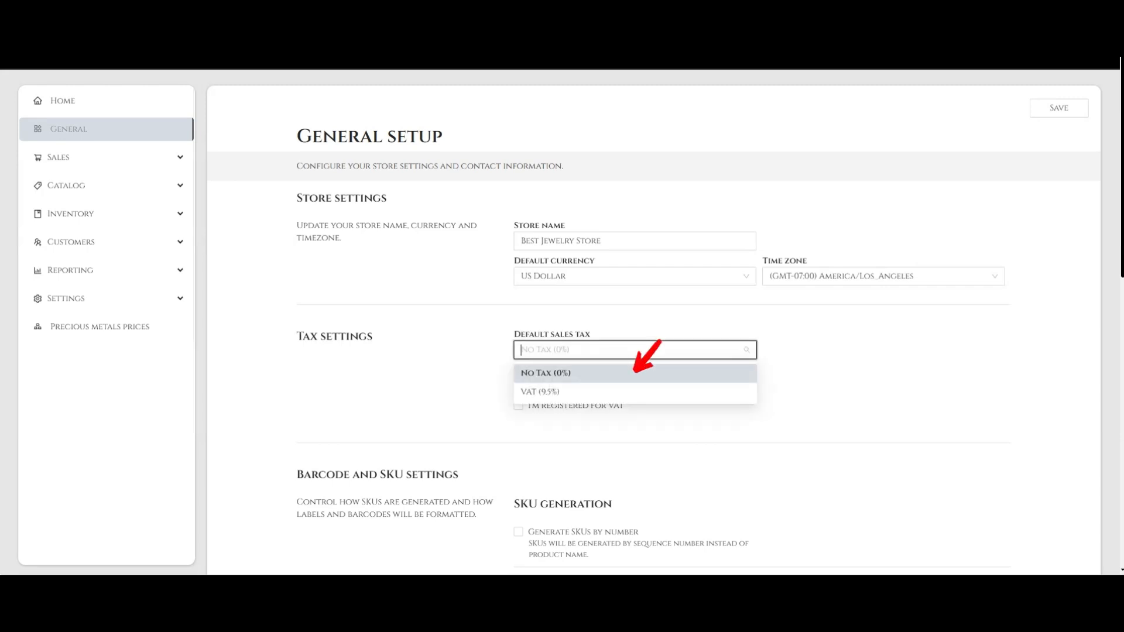
pyautogui.click(635, 392)
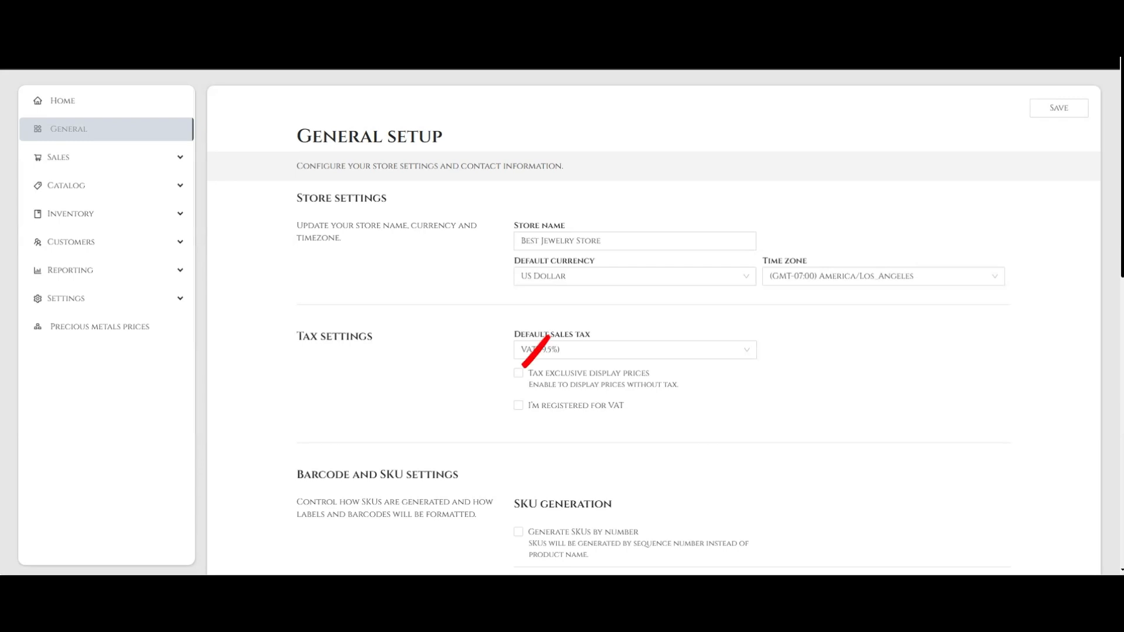
pyautogui.click(521, 370)
pyautogui.click(519, 405)
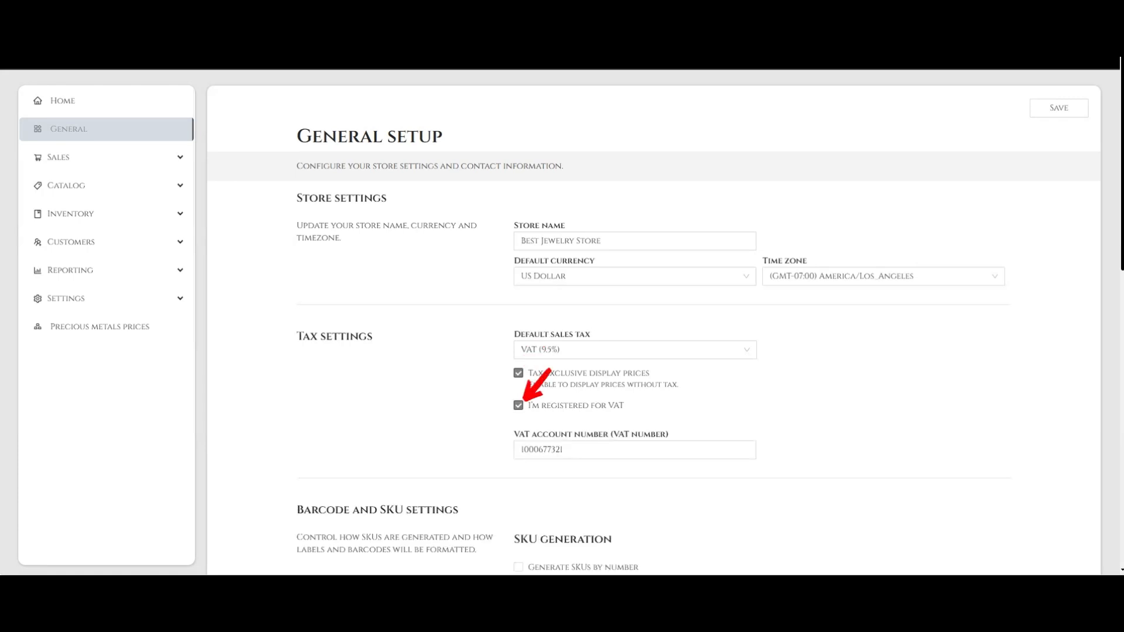
pyautogui.tripleClick(679, 447)
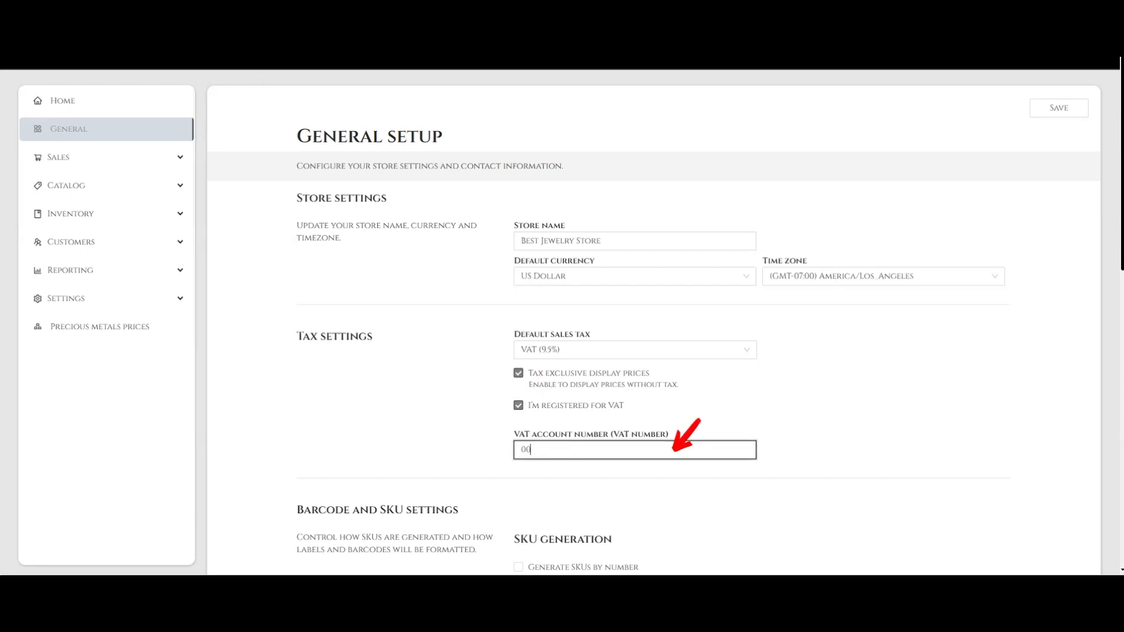
pyautogui.scroll(-6, 654, 322)
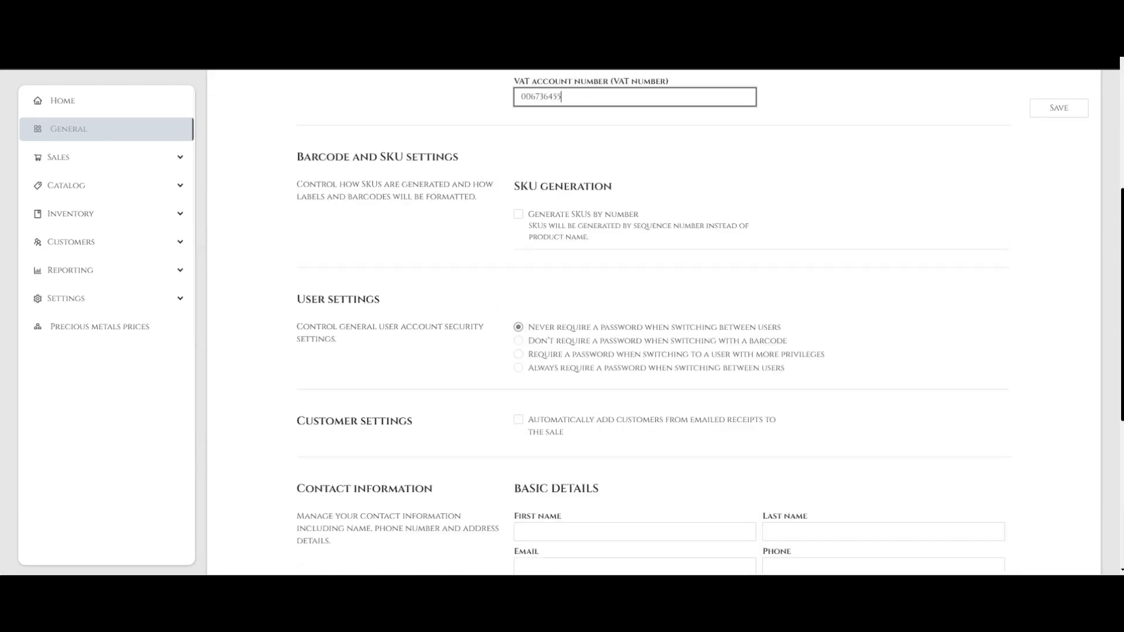
# Step: Turn on SKU generation by sequence number and enter 00455 as the current sequence number
pyautogui.scroll(-1, 655, 322)
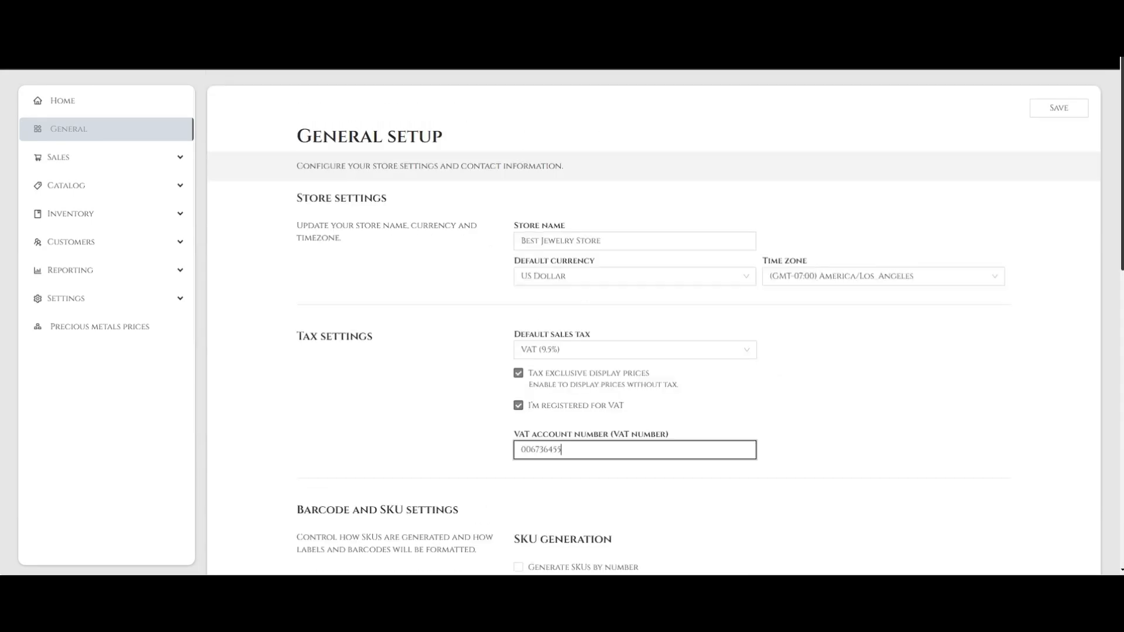
pyautogui.scroll(-7, 654, 322)
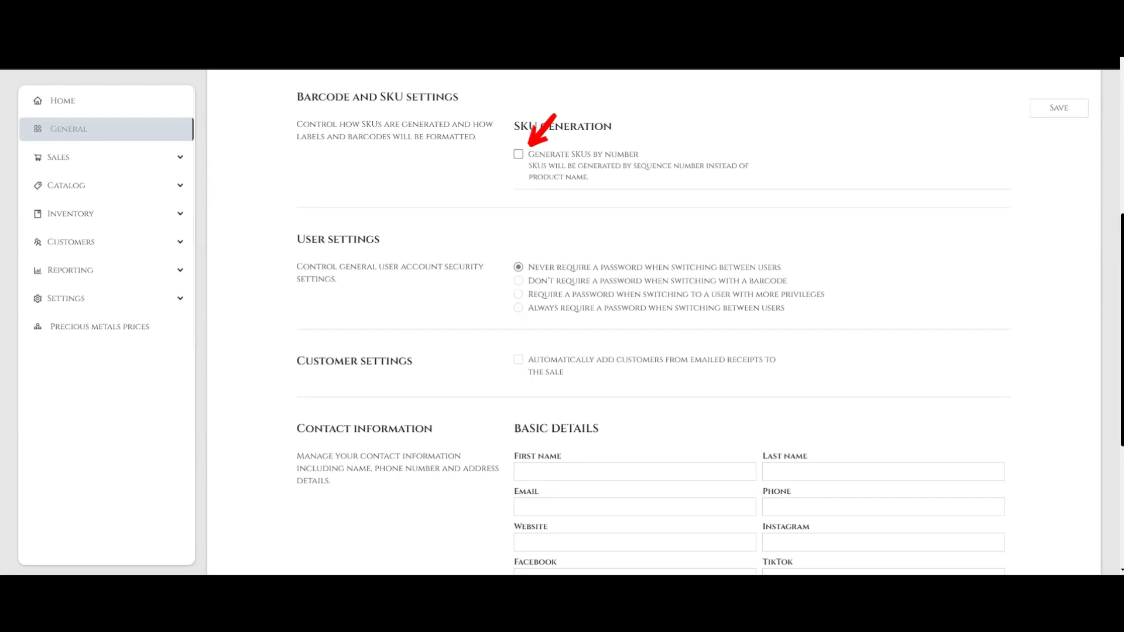
pyautogui.click(519, 154)
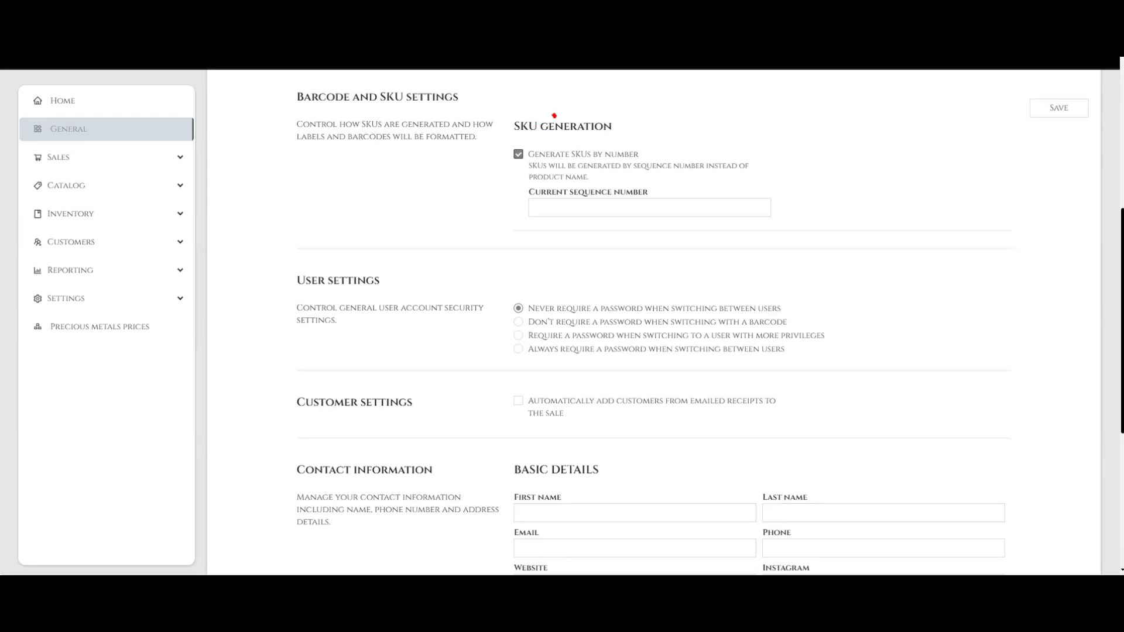
pyautogui.click(649, 208)
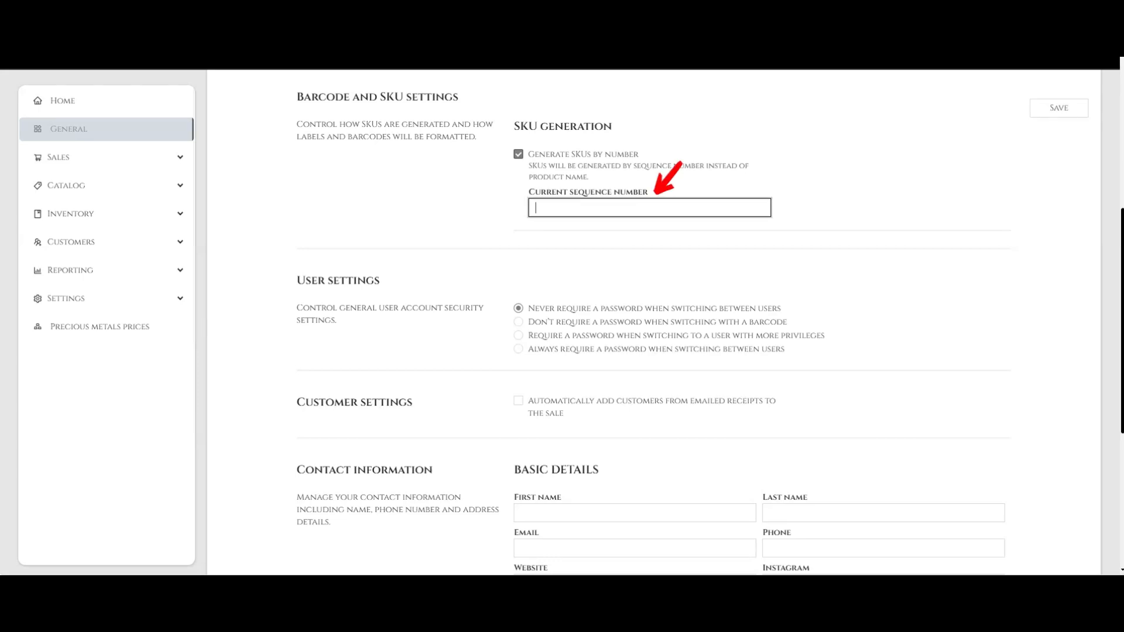
pyautogui.write('00455')
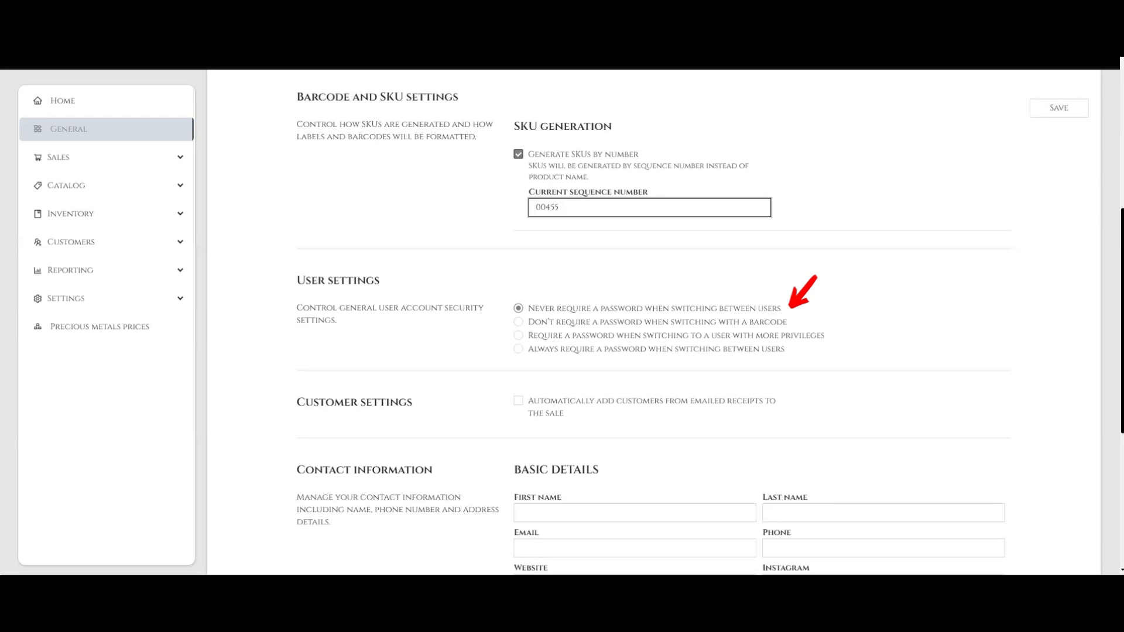
# Step: Set user switching to always require a password and auto-add customers from emailed receipts
pyautogui.click(519, 322)
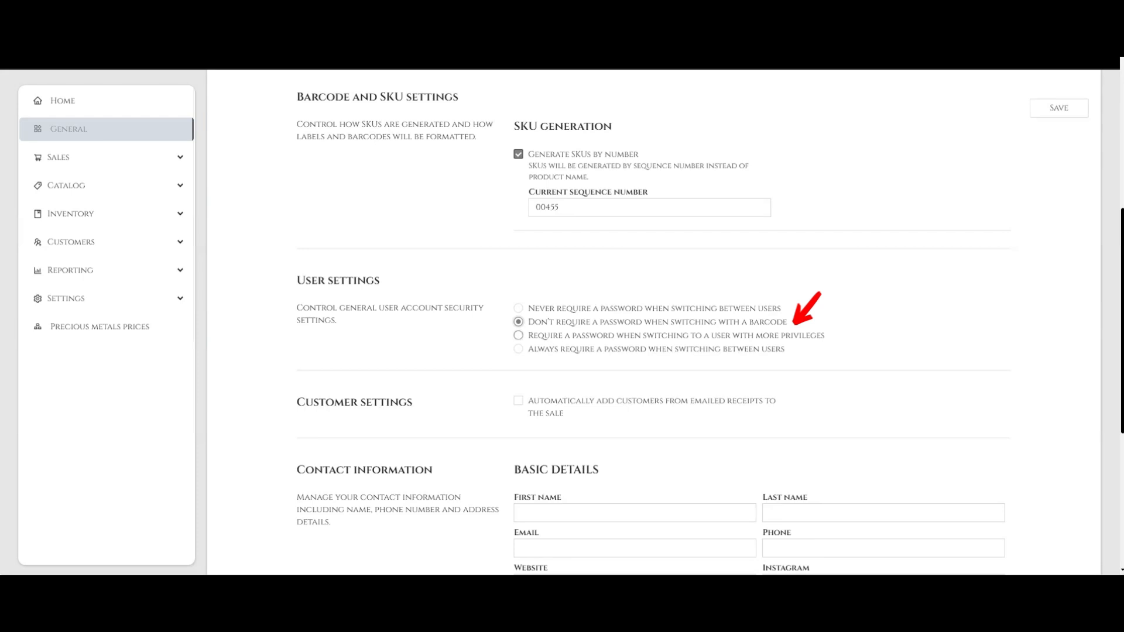
pyautogui.click(518, 335)
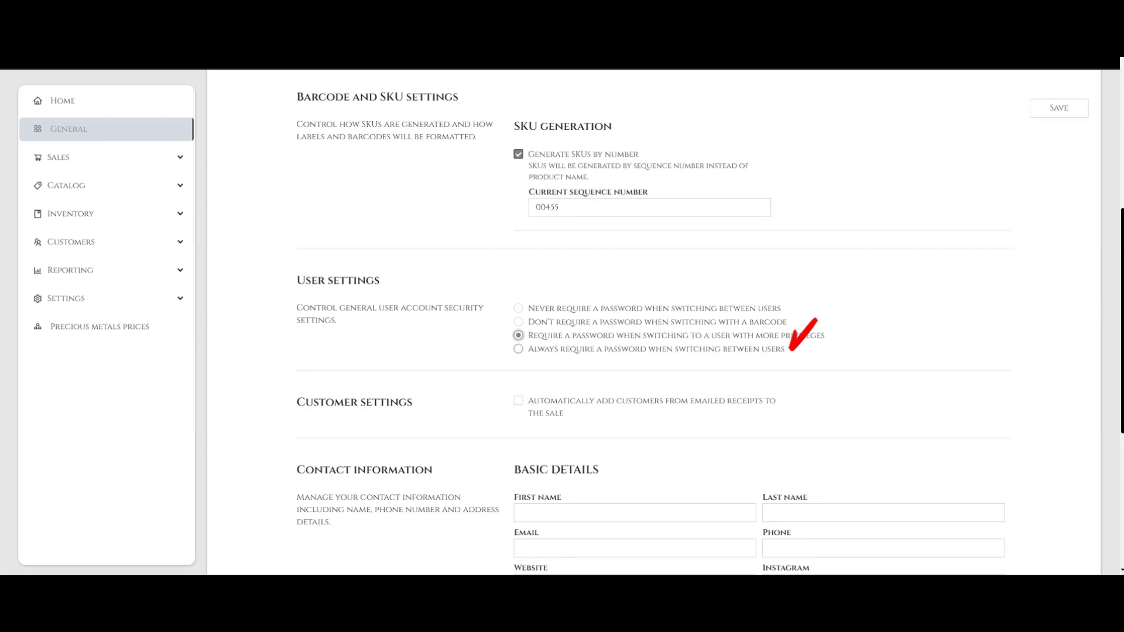
pyautogui.click(519, 349)
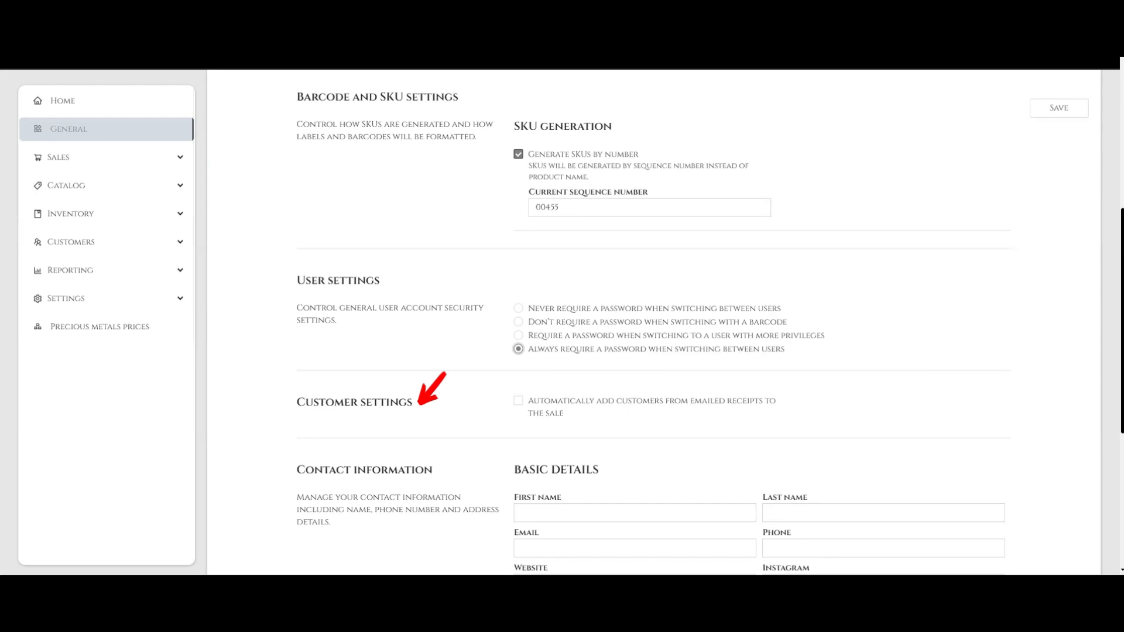
pyautogui.click(519, 401)
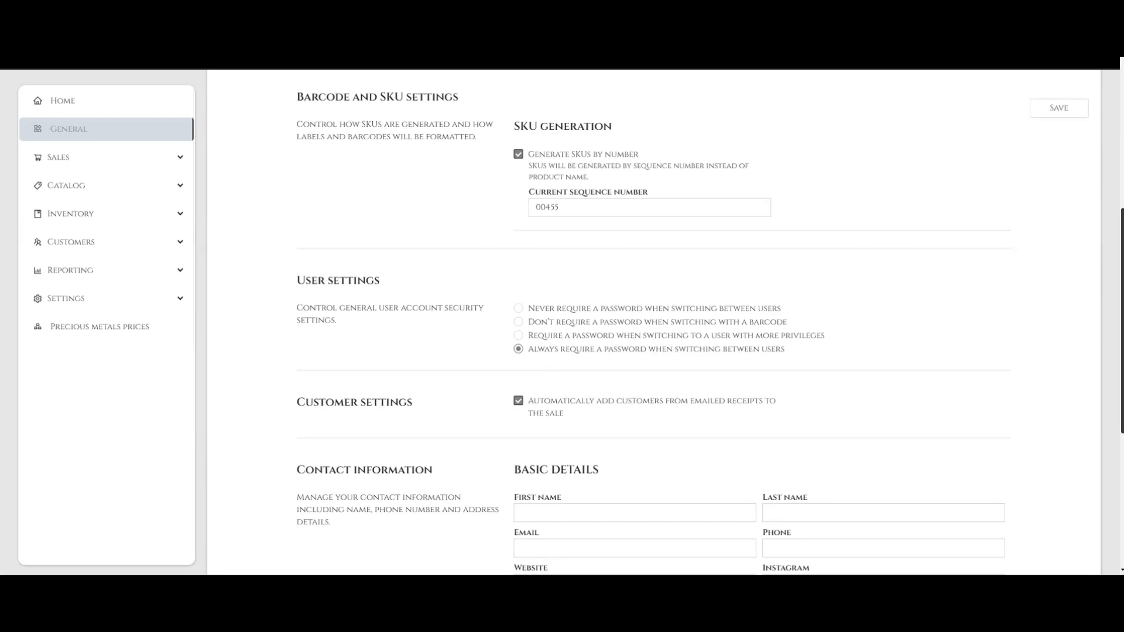
pyautogui.scroll(-5, 666, 325)
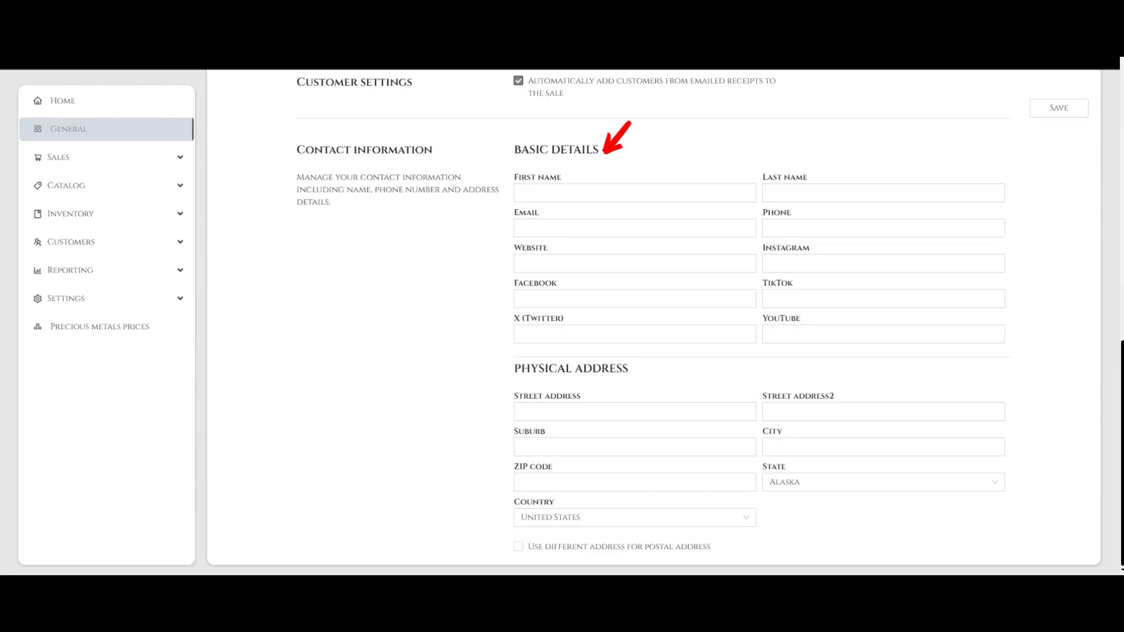
# Step: Enter the contact's first name, last name, e-mail address and phone number
pyautogui.click(634, 193)
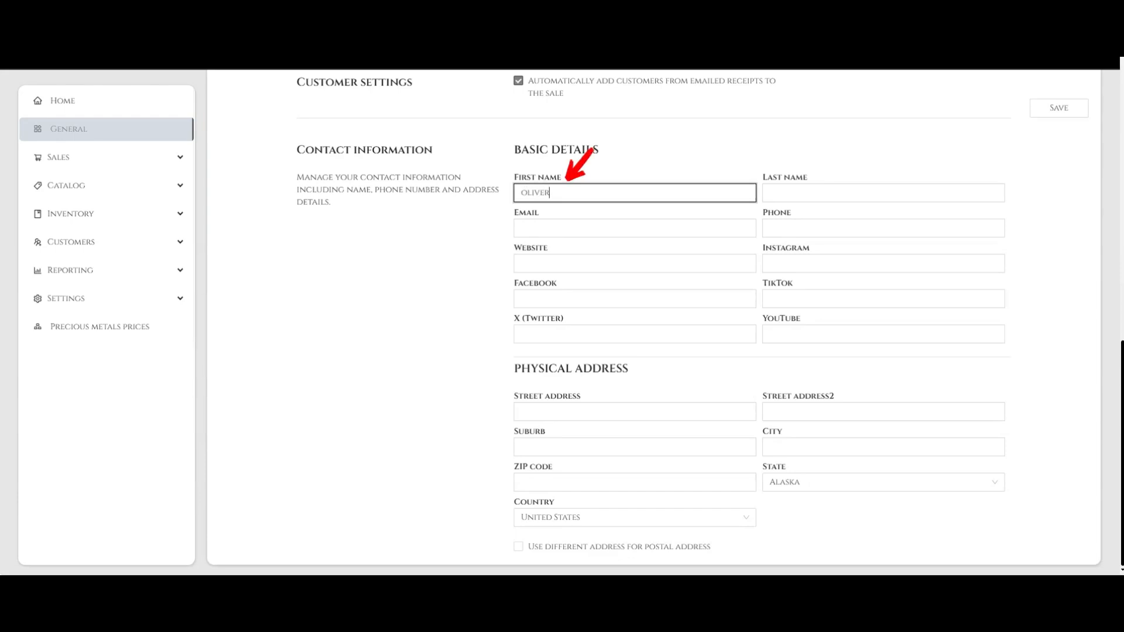
pyautogui.click(884, 193)
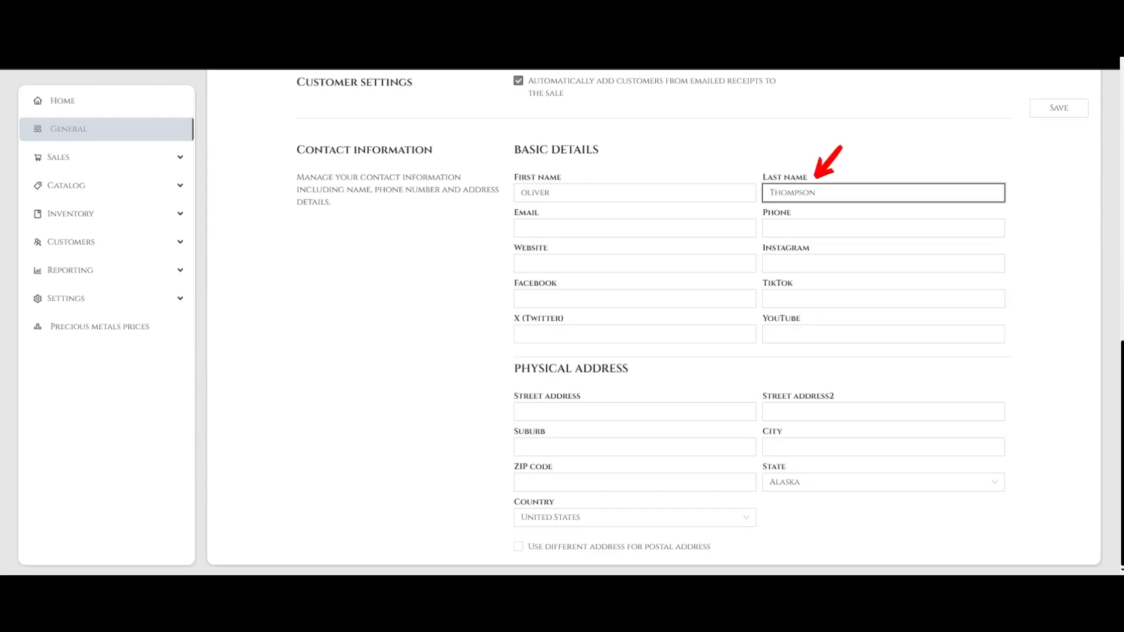
pyautogui.click(635, 229)
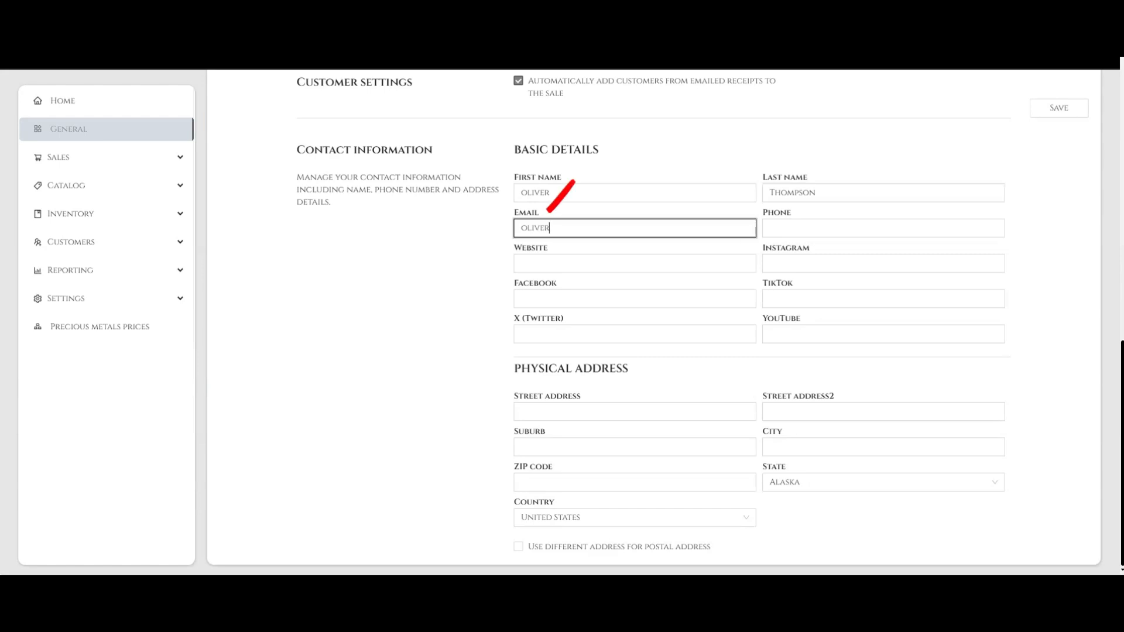
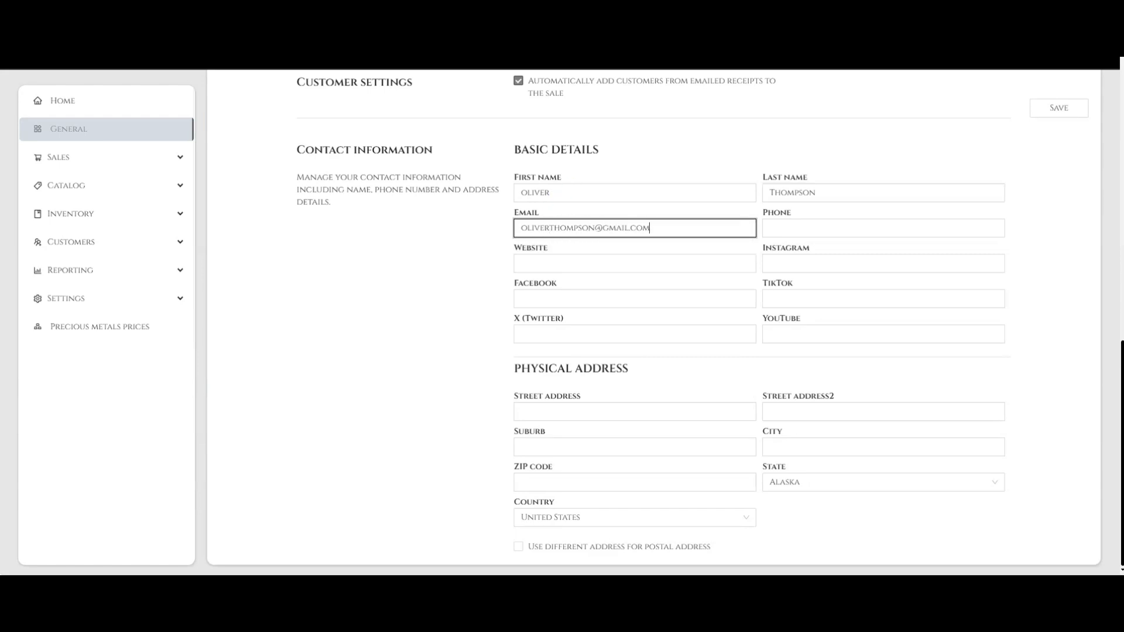
pyautogui.click(883, 228)
pyautogui.write('+11111111111')
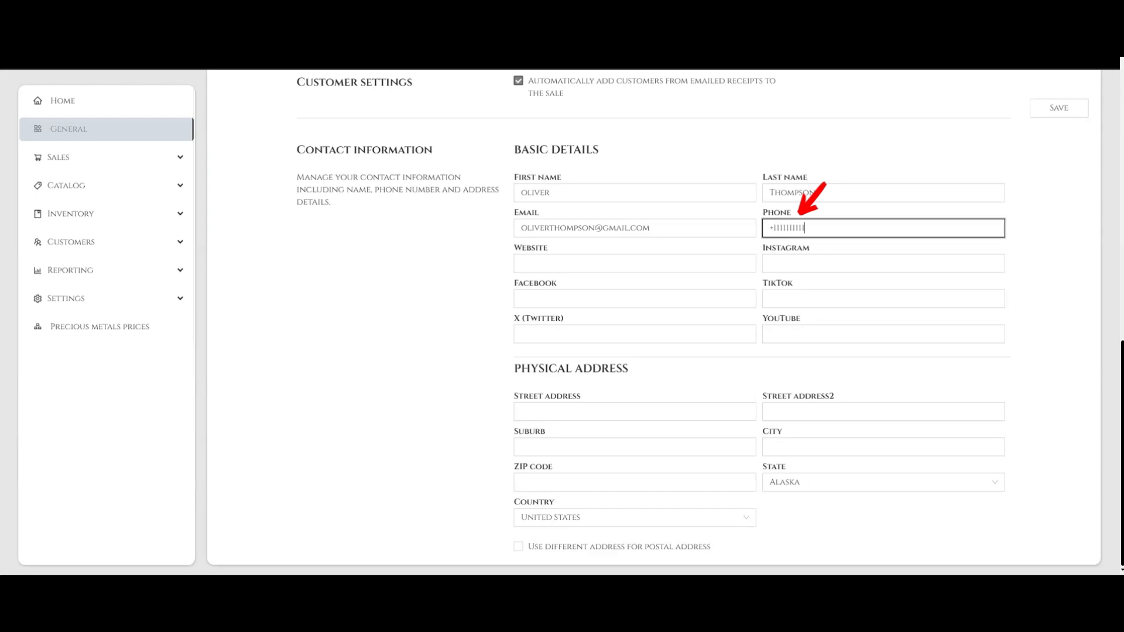
# Step: Paste the store's website, Instagram, Facebook and TikTok links
pyautogui.click(635, 263)
pyautogui.write('https://BestJewelryStore.com')
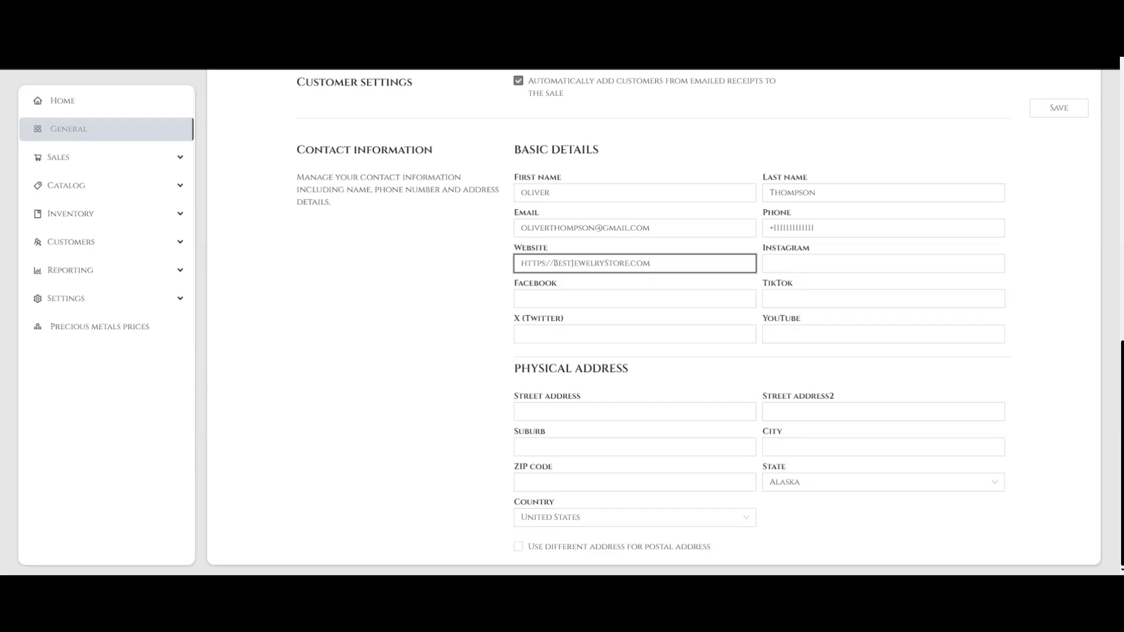
pyautogui.press('Tab')
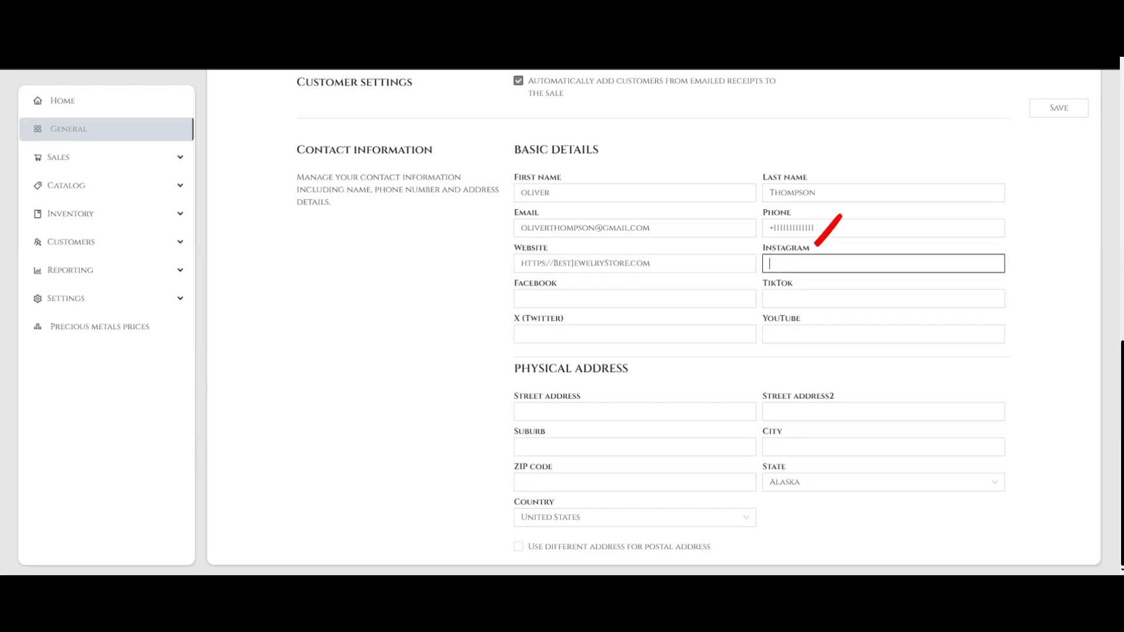
pyautogui.write('https://www.instagram.com/BestJewelryStore')
pyautogui.press('Tab')
pyautogui.write('https://www.facebook.com/BestJewelryStore')
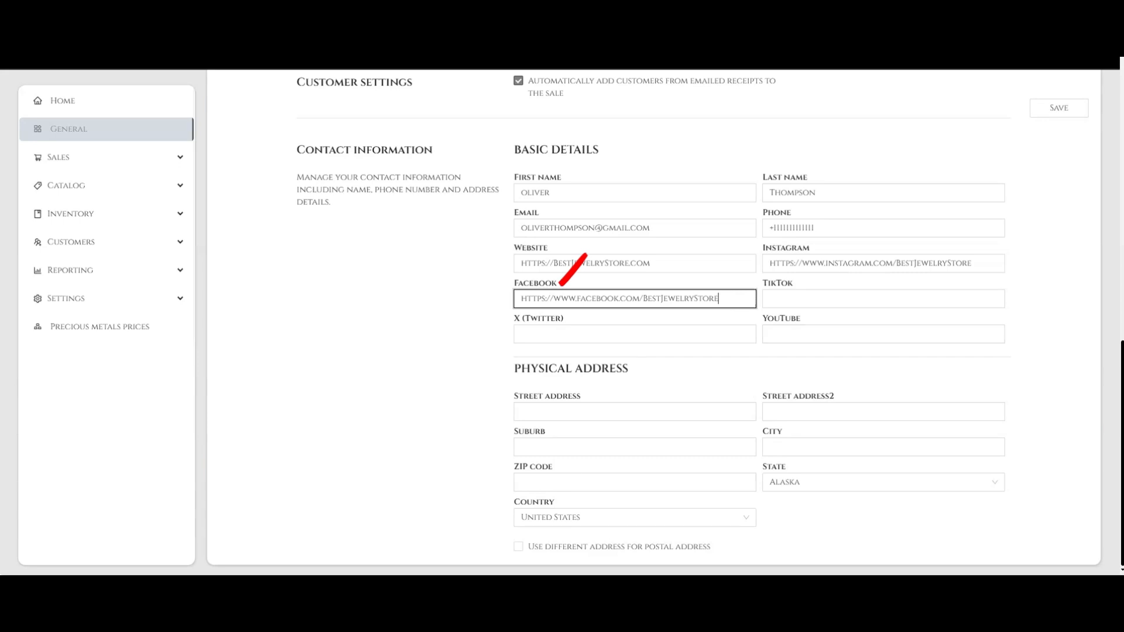
pyautogui.press('Tab')
pyautogui.write('https://www.tiktok.com/BestJewelryStore')
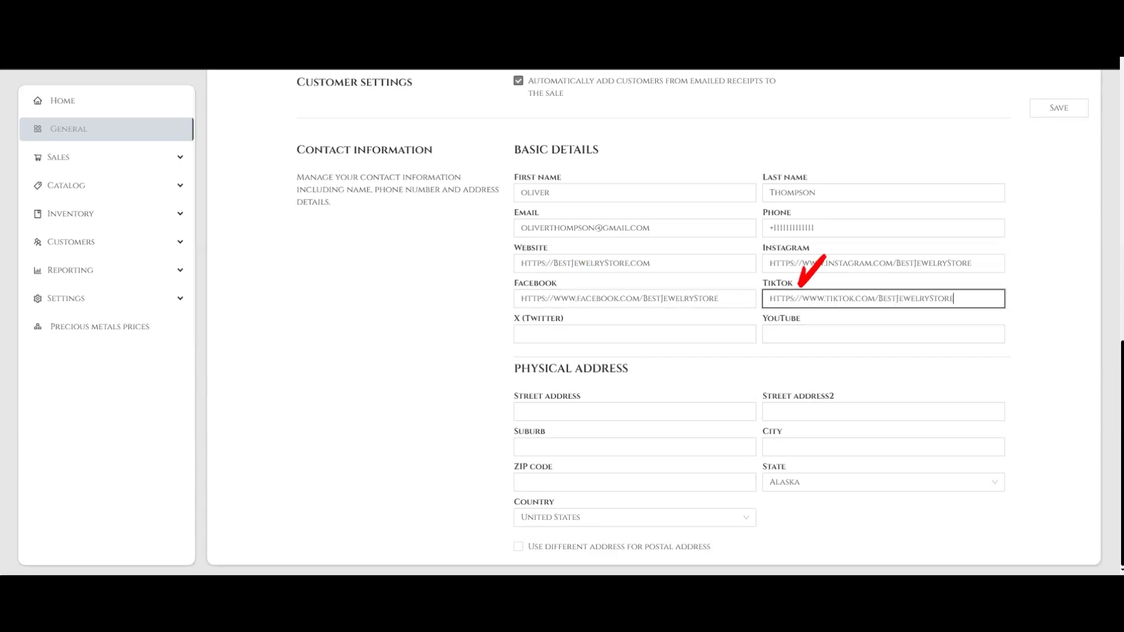
# Step: Paste the X and YouTube links, then paste the physical street address
pyautogui.press('Tab')
pyautogui.write('https://x.com/BestJewelryStory')
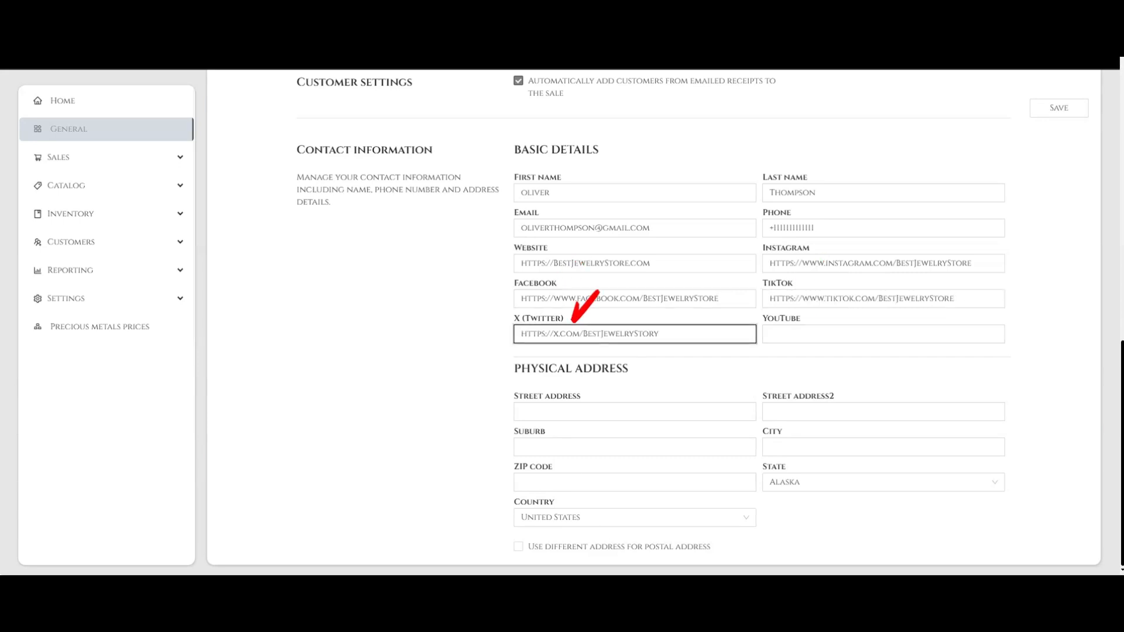
pyautogui.press('Tab')
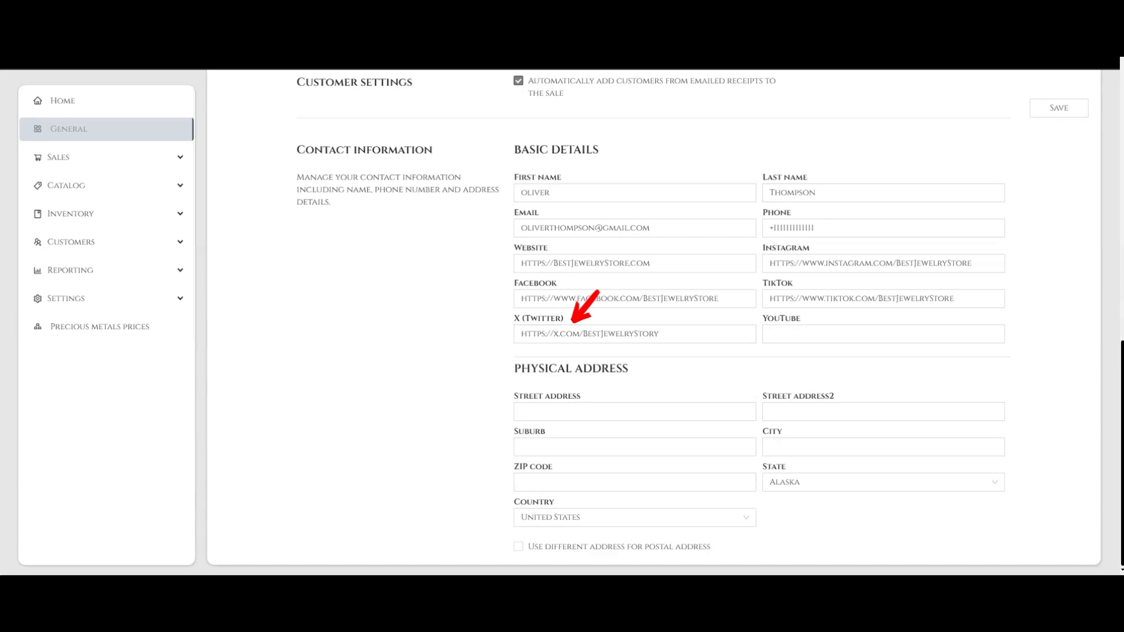
pyautogui.click(884, 334)
pyautogui.write('https://www.youtube.com/BestJewelryStore')
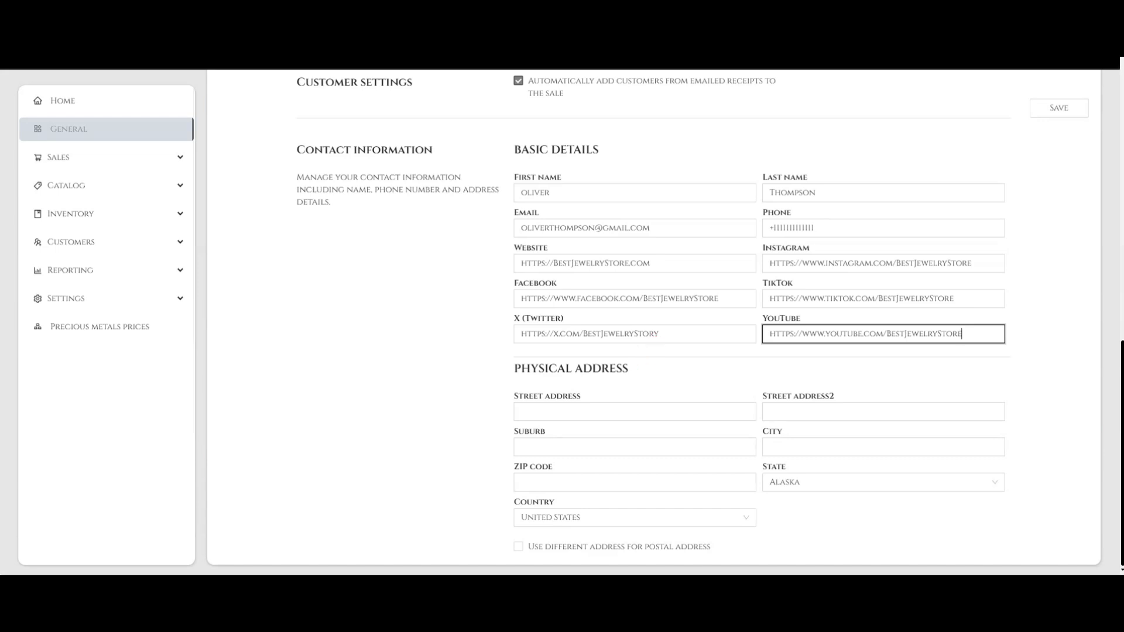
pyautogui.click(635, 412)
pyautogui.write('E 37th St, Vernon')
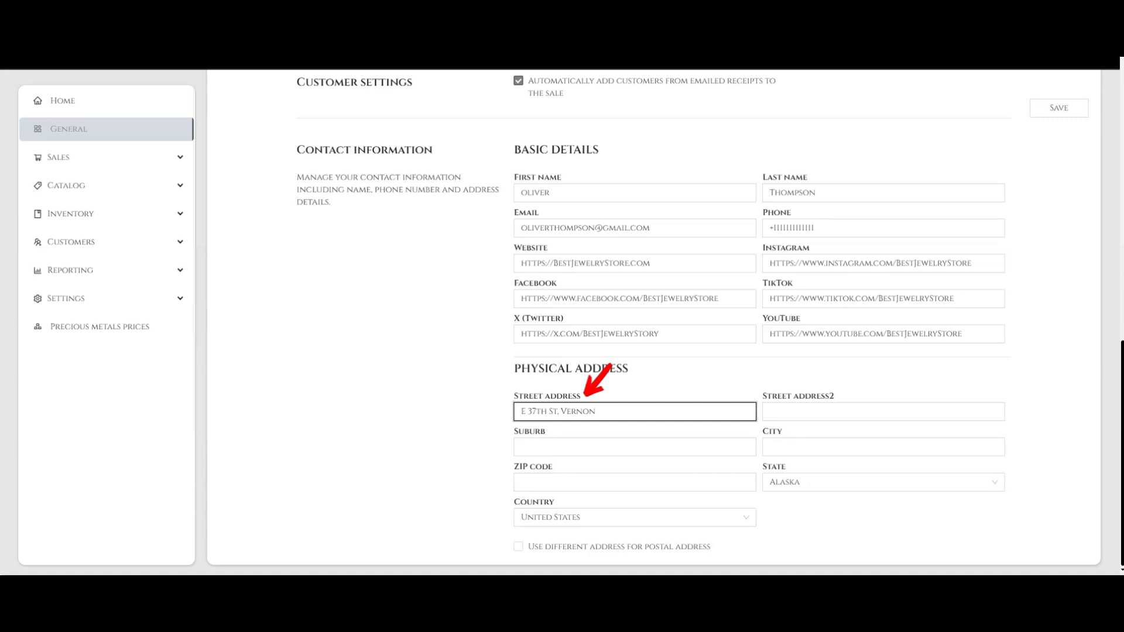
# Step: Paste the second street line and enter city Los Angeles and the ZIP code
pyautogui.click(883, 413)
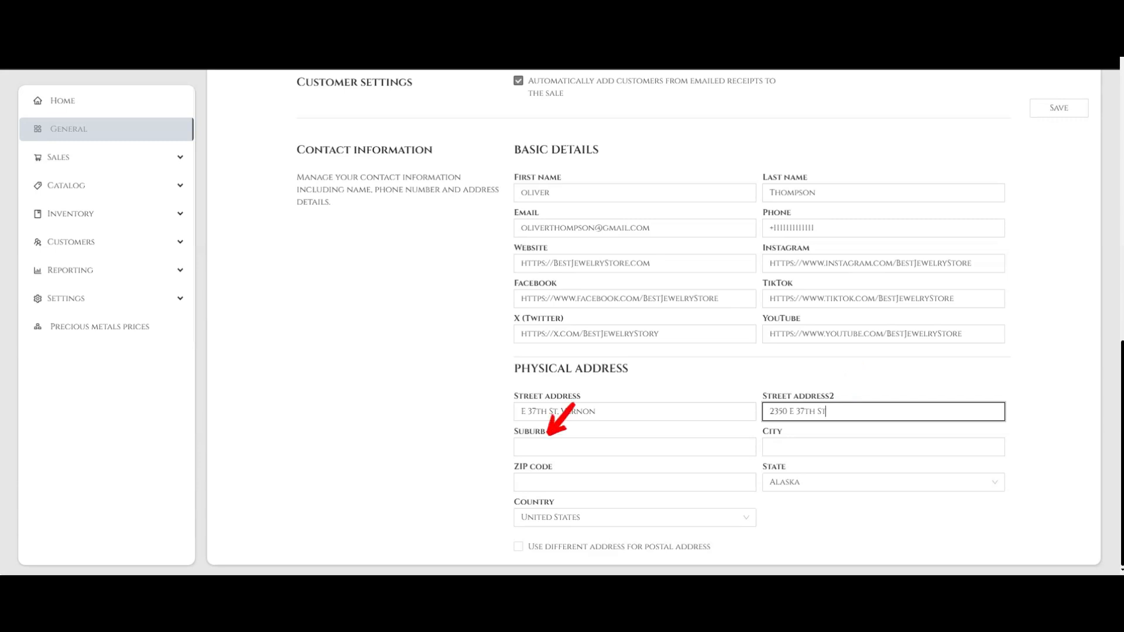
pyautogui.click(884, 448)
pyautogui.write('Los angeles')
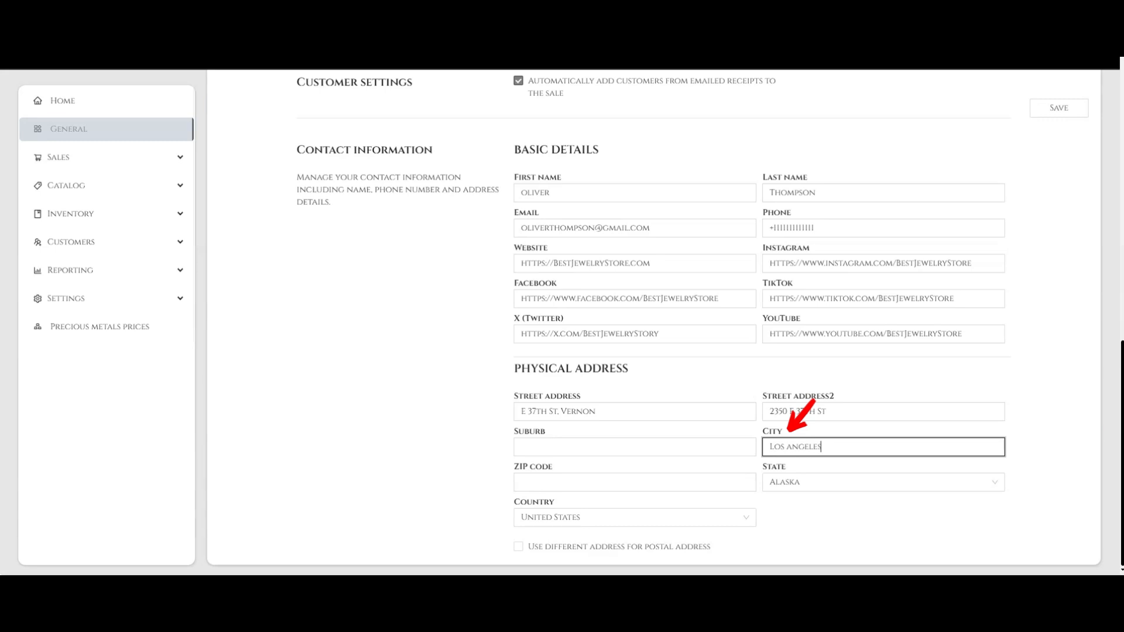
pyautogui.click(635, 483)
pyautogui.write('90058')
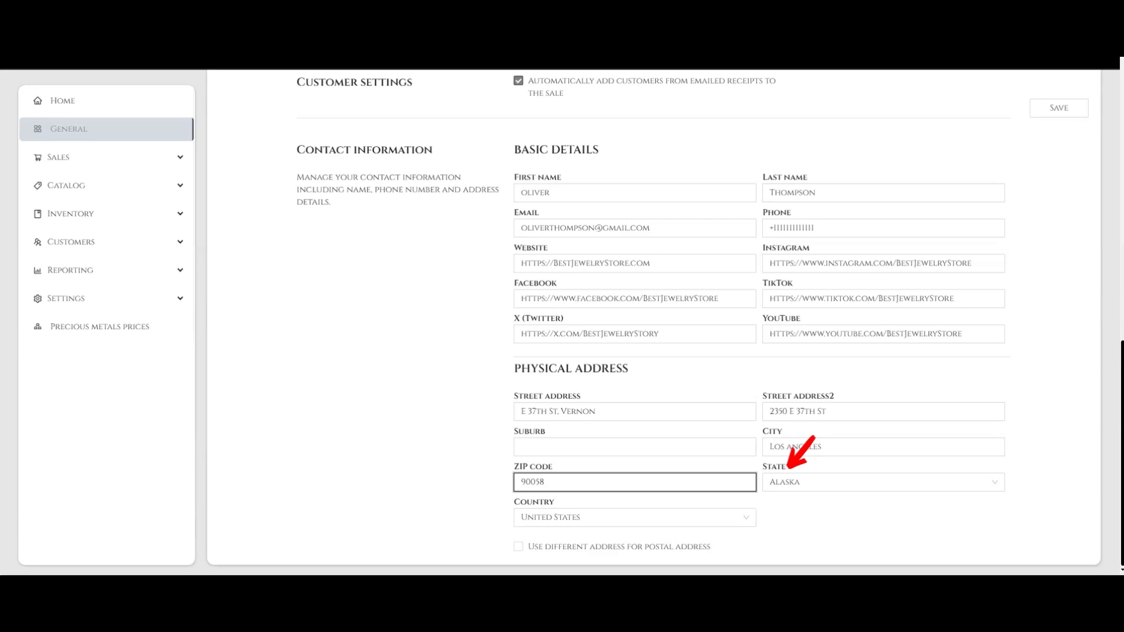
# Step: Set the state to California and the country to United States
pyautogui.click(884, 483)
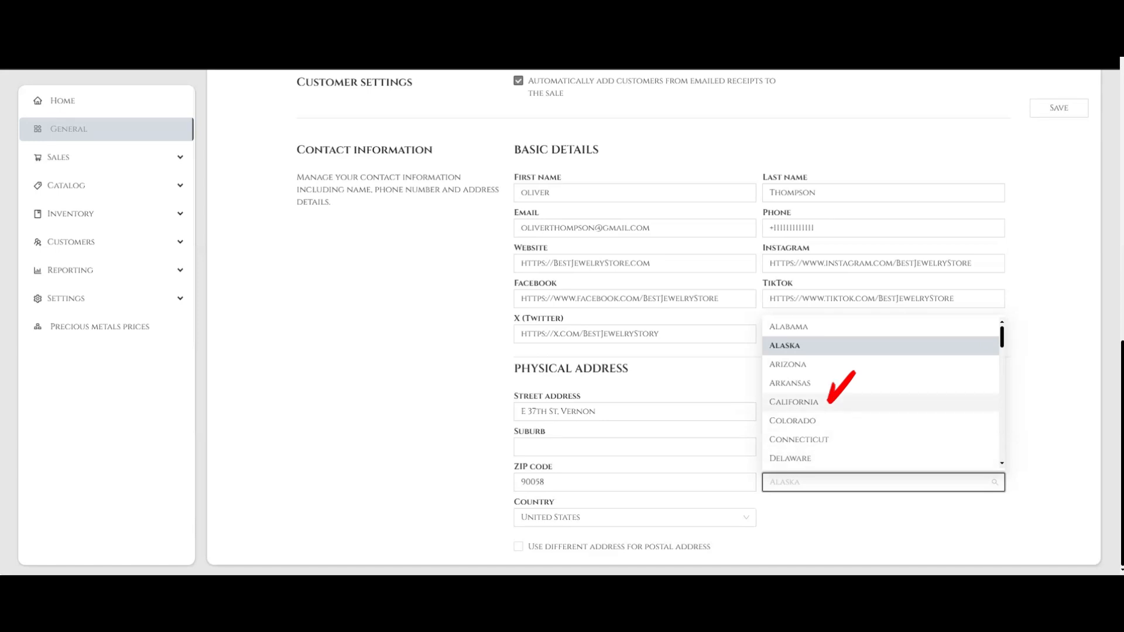
pyautogui.click(794, 402)
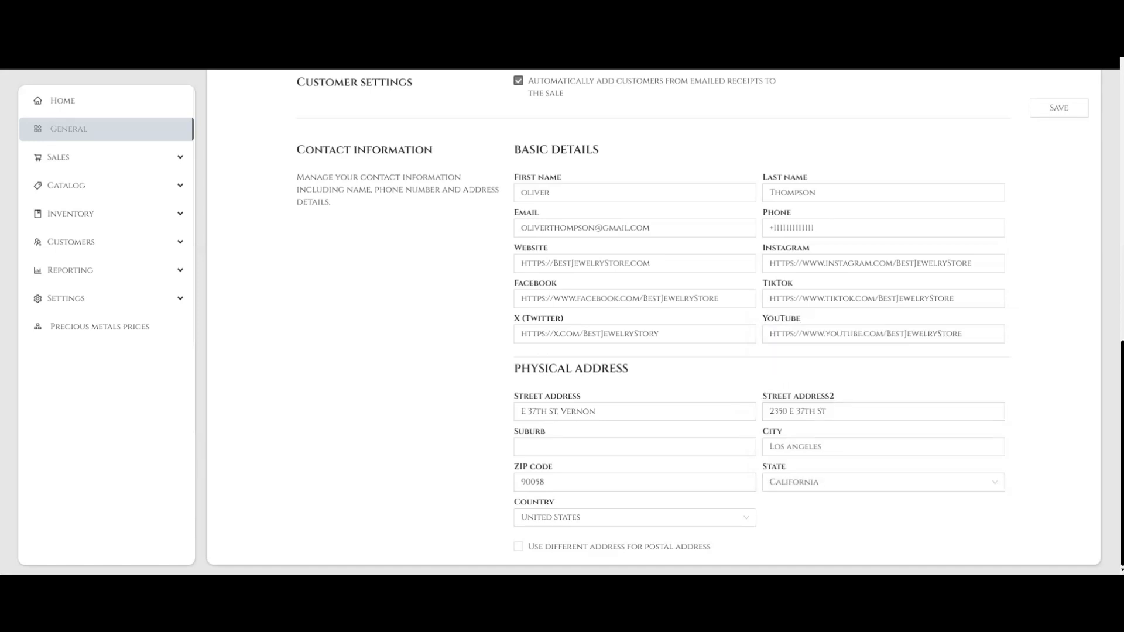
pyautogui.click(561, 509)
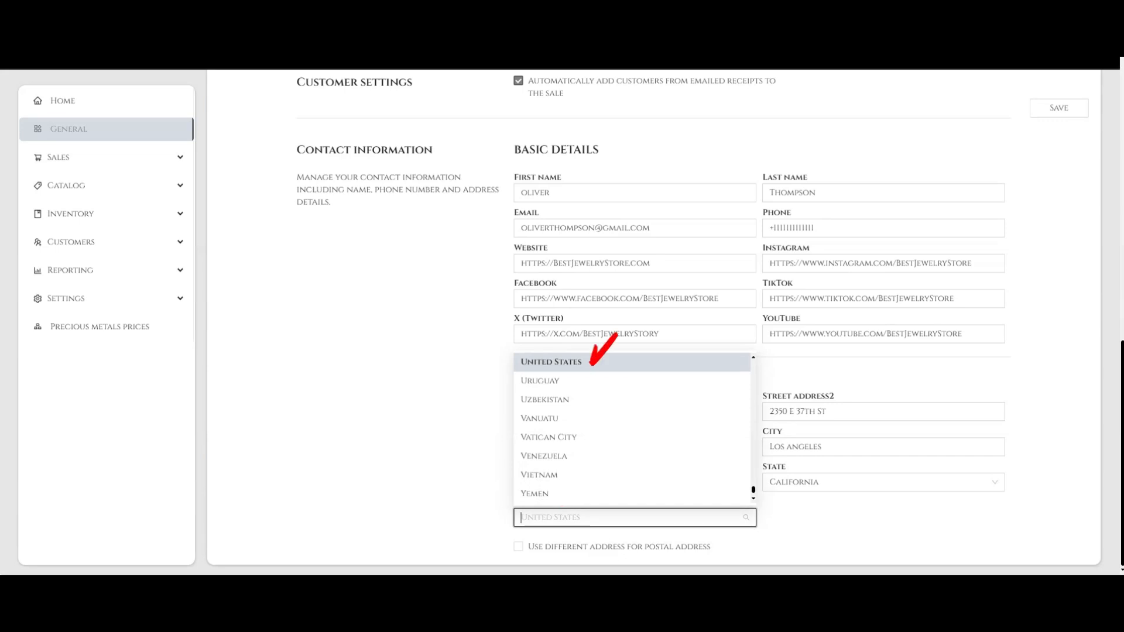
pyautogui.click(593, 363)
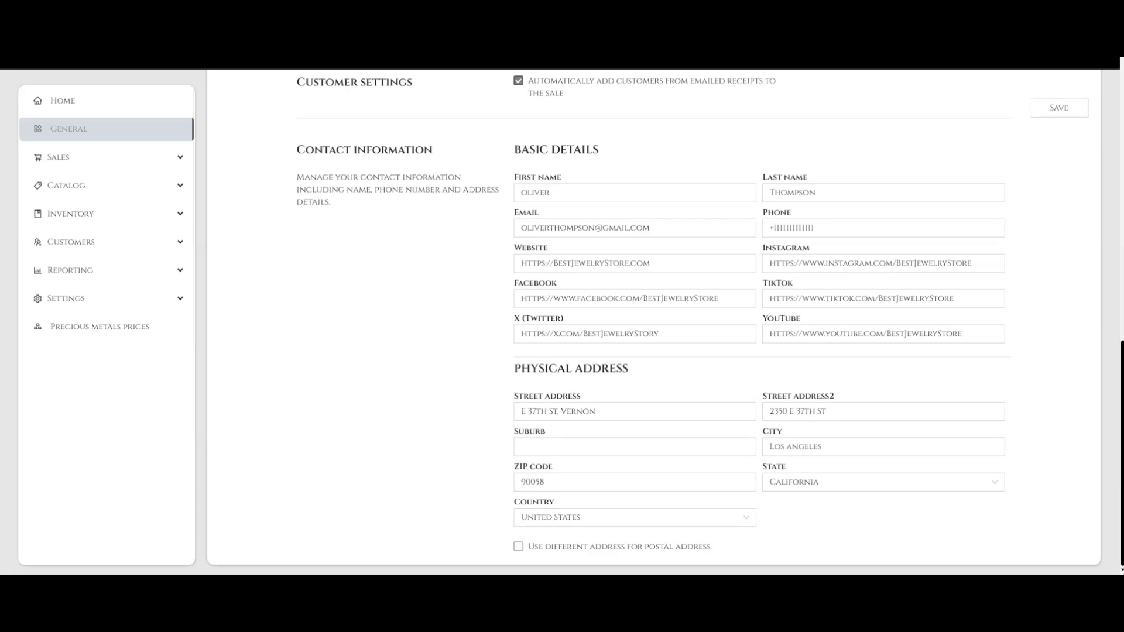
# Step: Enable a separate postal address and enter its two street lines and city Los Angeles
pyautogui.click(519, 546)
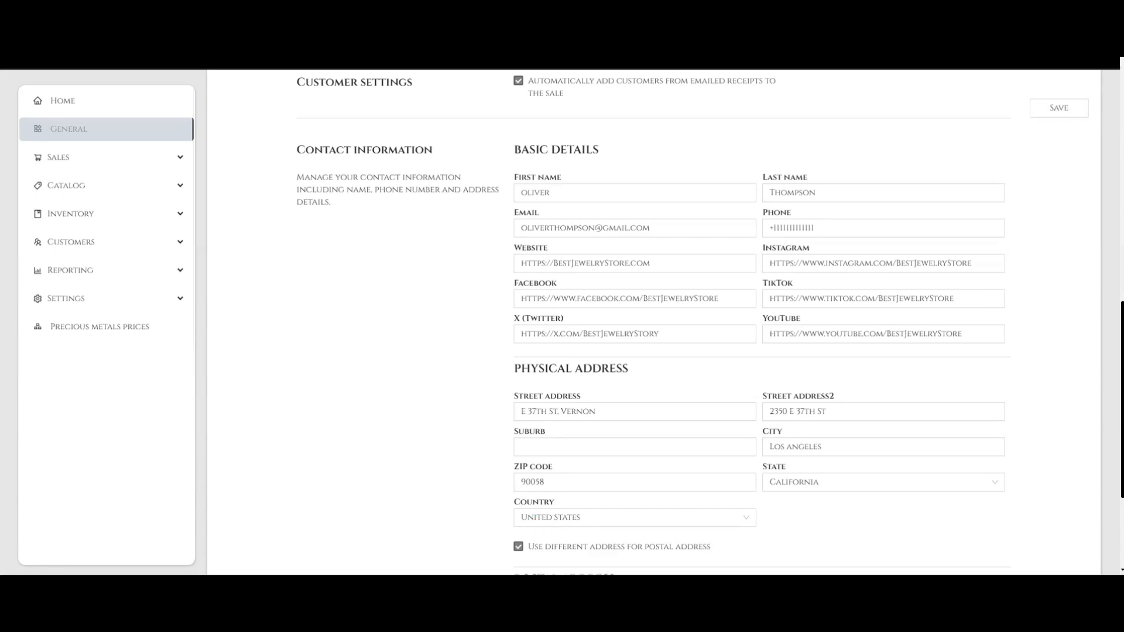
pyautogui.scroll(-3, 662, 322)
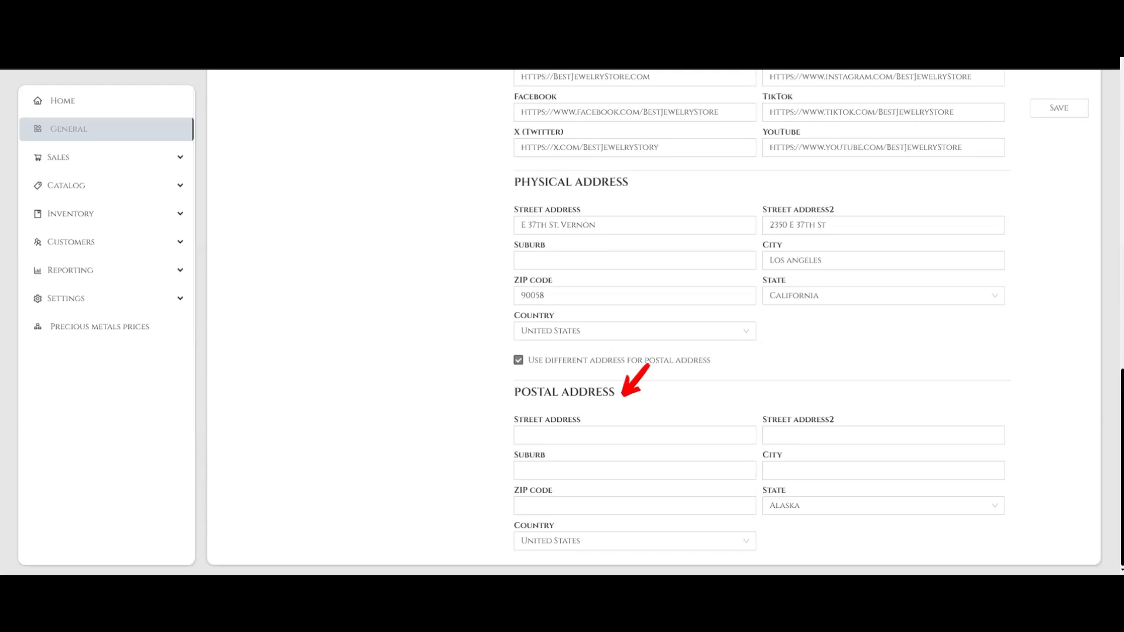
pyautogui.click(635, 436)
pyautogui.write('50th St, Vernon')
pyautogui.click(883, 436)
pyautogui.write('50th St, Vernon')
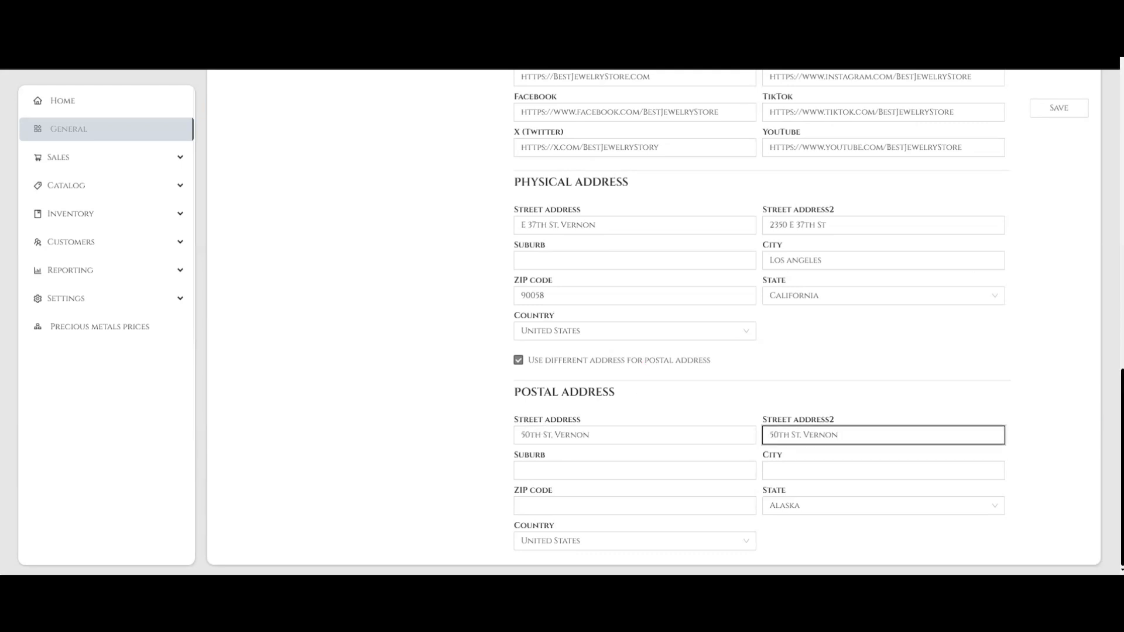
pyautogui.click(883, 470)
pyautogui.write('Los angel')
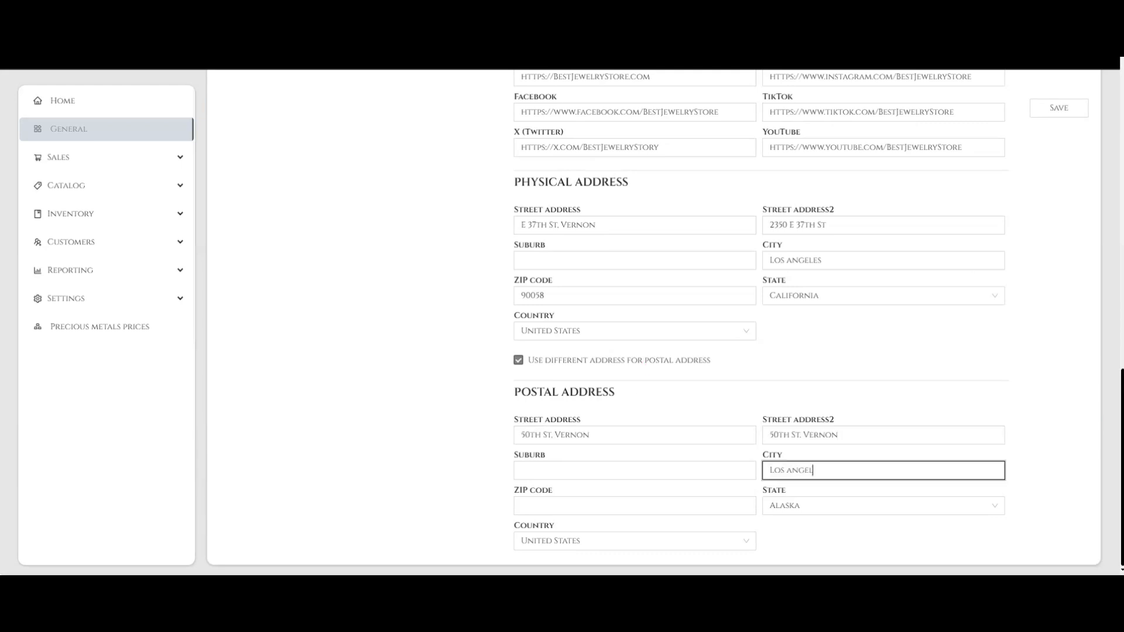
pyautogui.write('es')
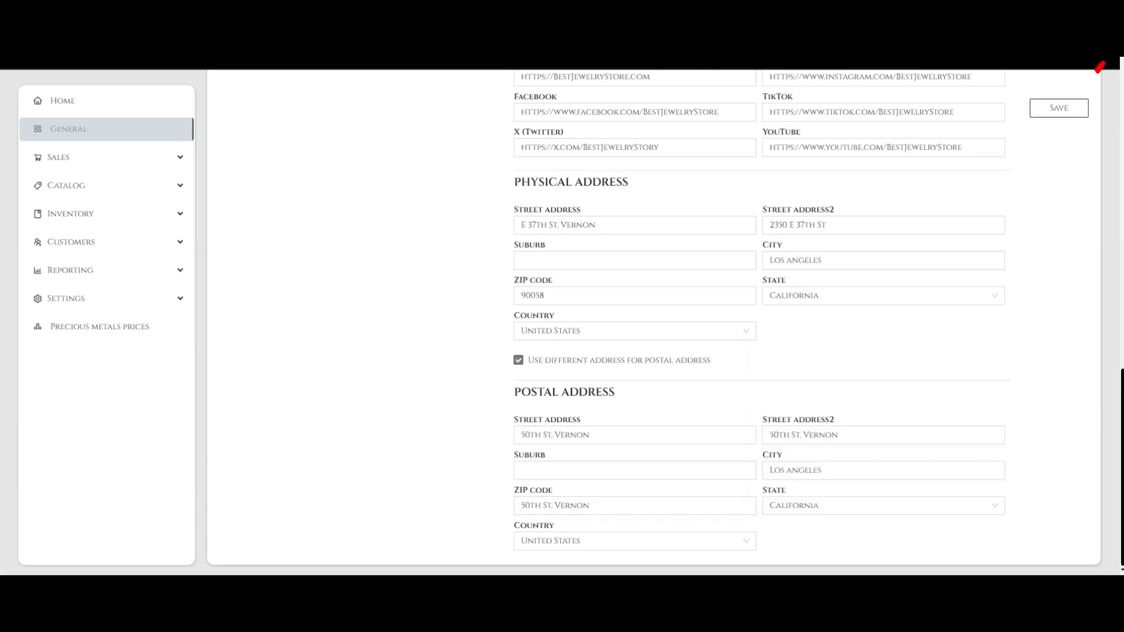